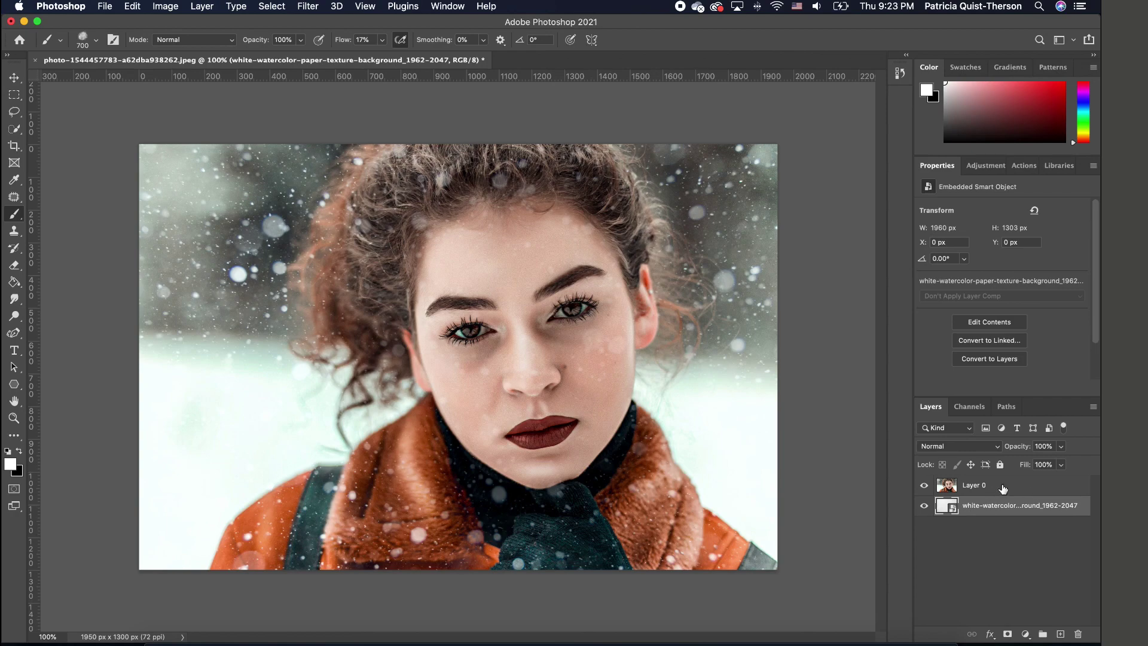
# Check the portrait and paper texture layers, then hide the paper texture layer.
pyautogui.click(1002, 488)
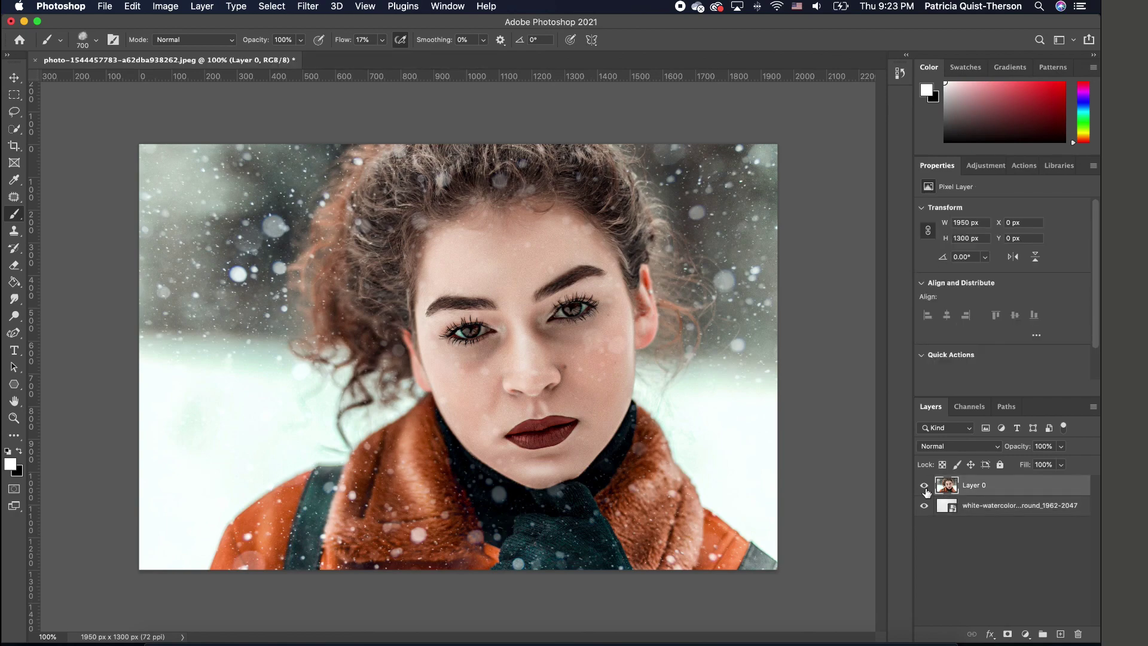
pyautogui.click(924, 486)
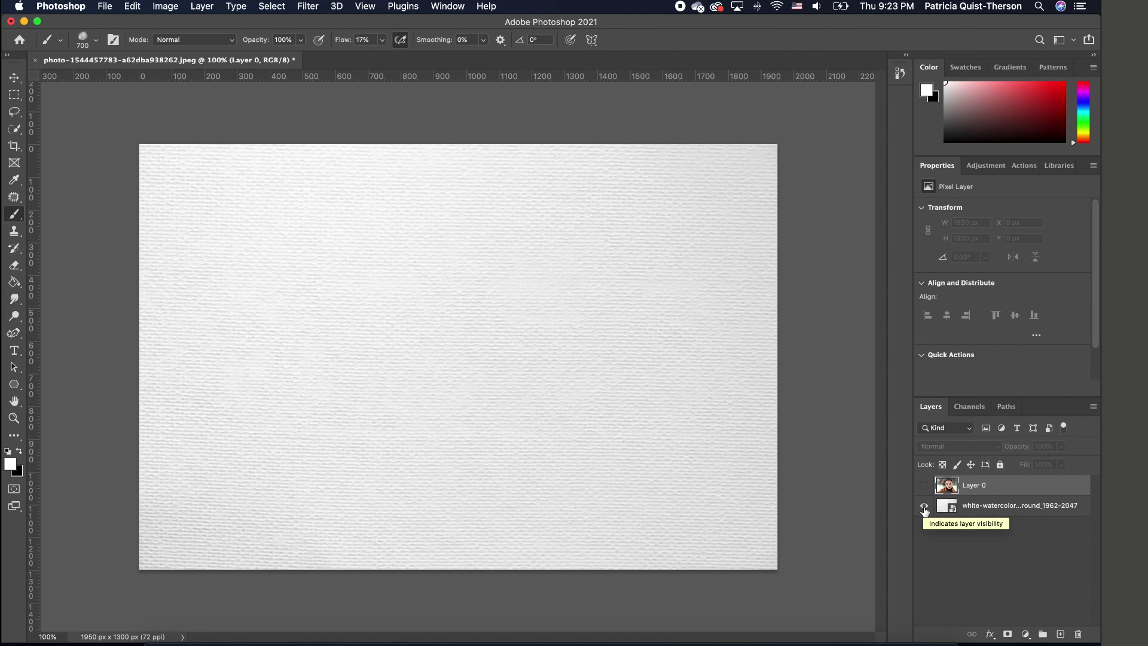
pyautogui.click(924, 486)
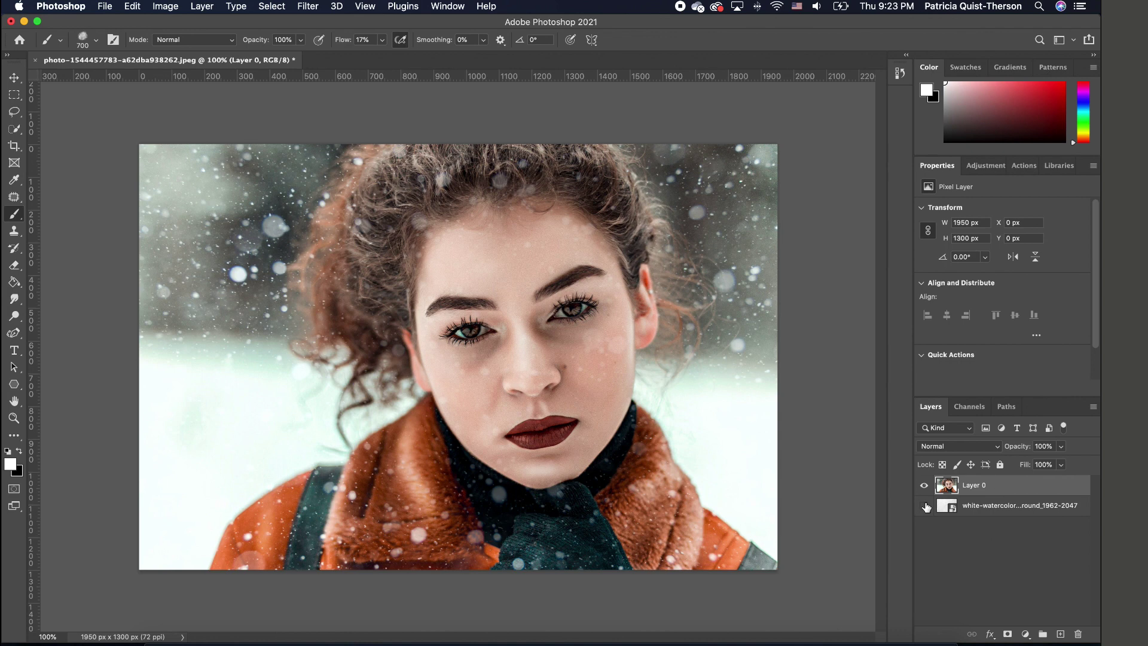
pyautogui.click(925, 505)
# Duplicate Layer 0, hide the original, and convert Layer 0 copy to a smart object.
pyautogui.press('super+j')
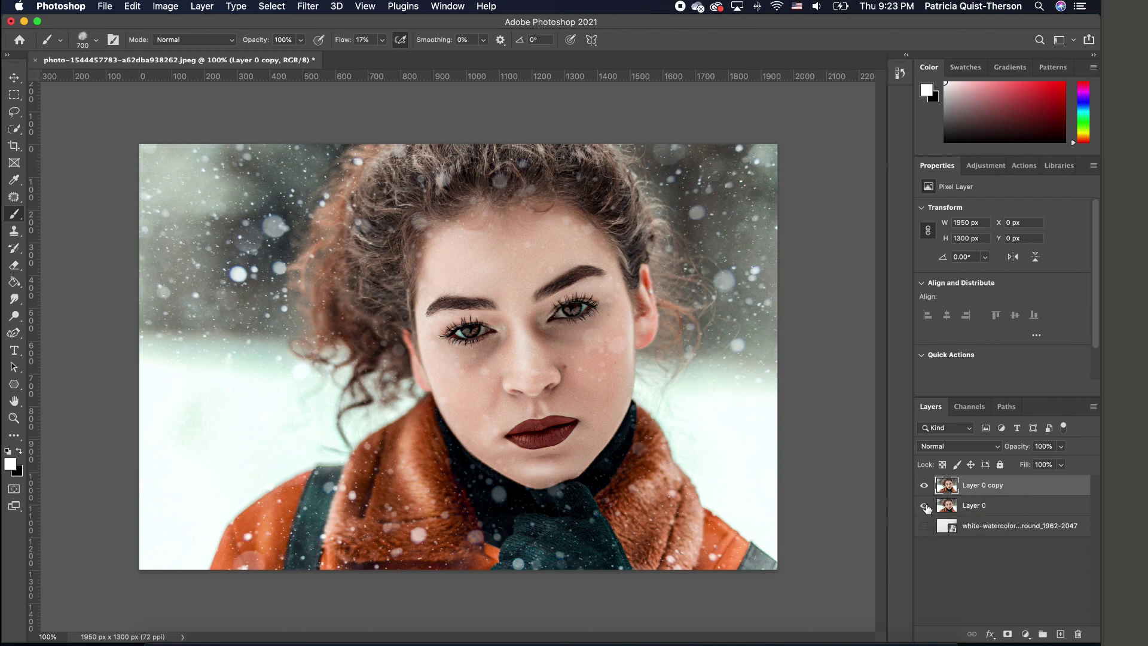
pyautogui.click(926, 507)
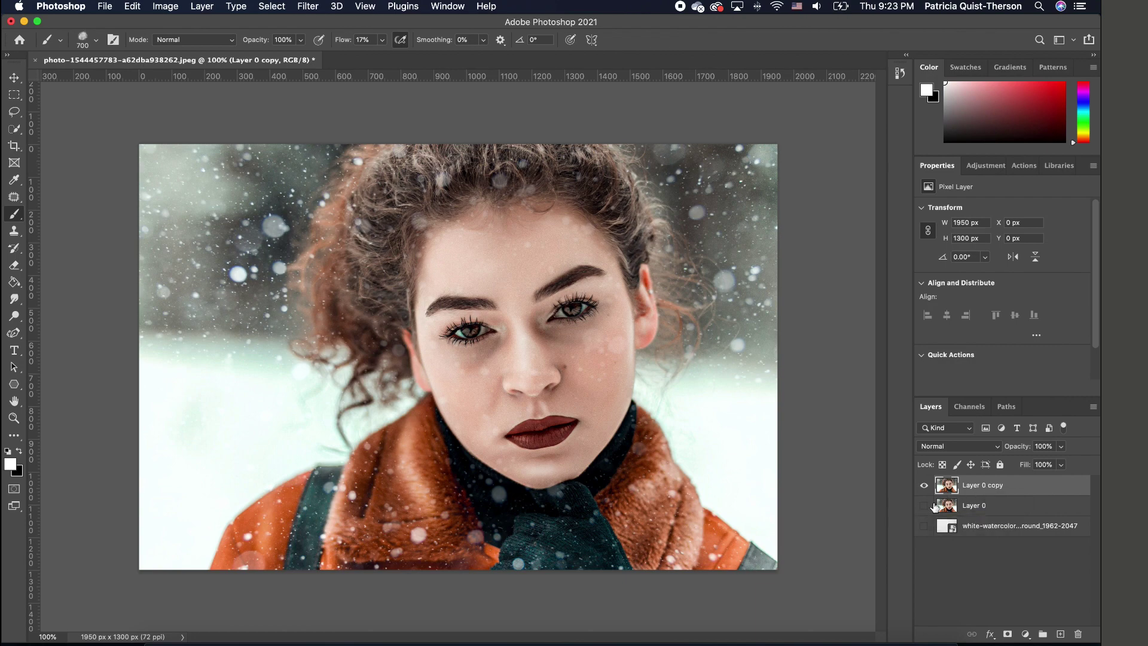
pyautogui.rightClick(993, 487)
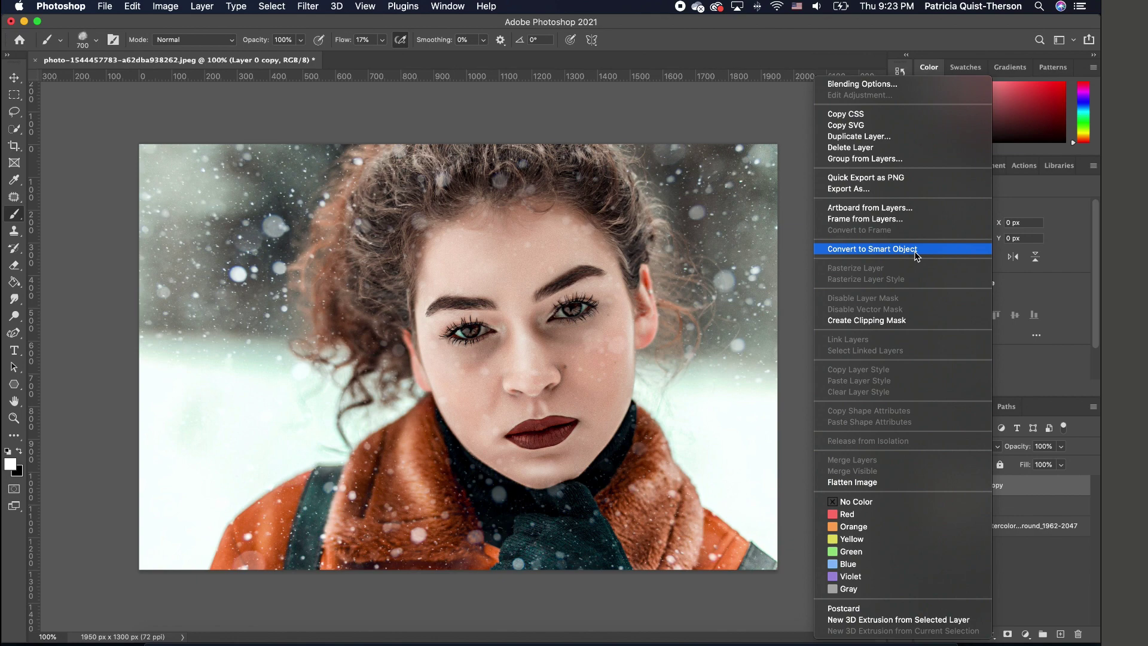
pyautogui.click(916, 249)
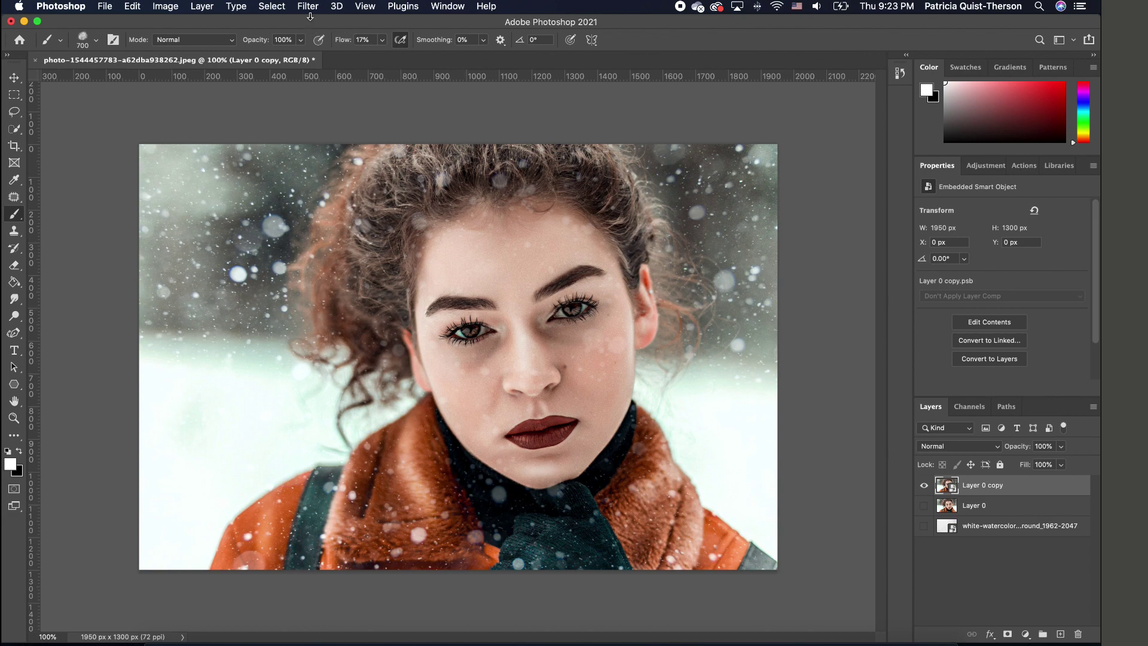
pyautogui.click(311, 8)
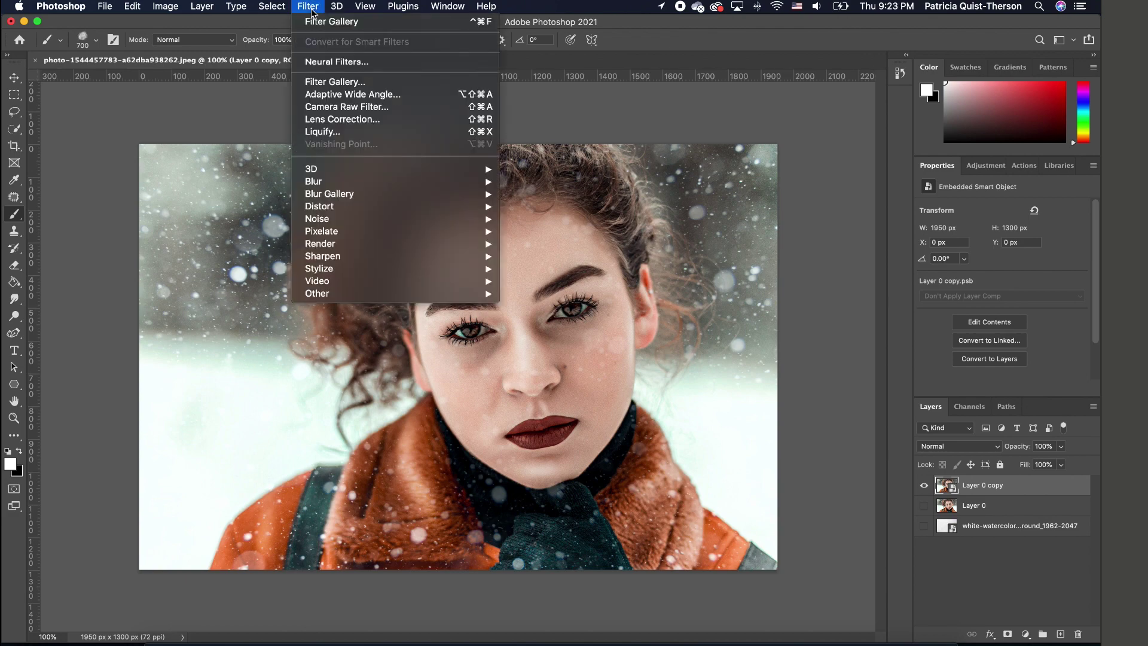
# Apply a Dry Brush Filter Gallery effect with Brush Size 3, Brush Detail 9 and Texture 1.
pyautogui.click(335, 81)
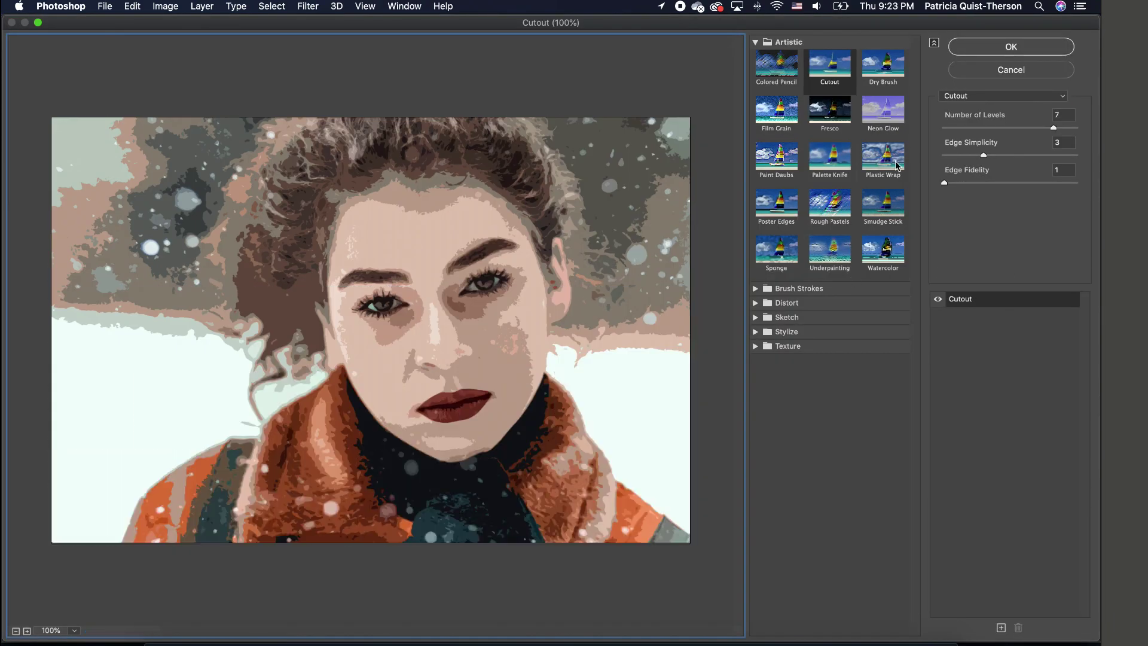
pyautogui.click(879, 73)
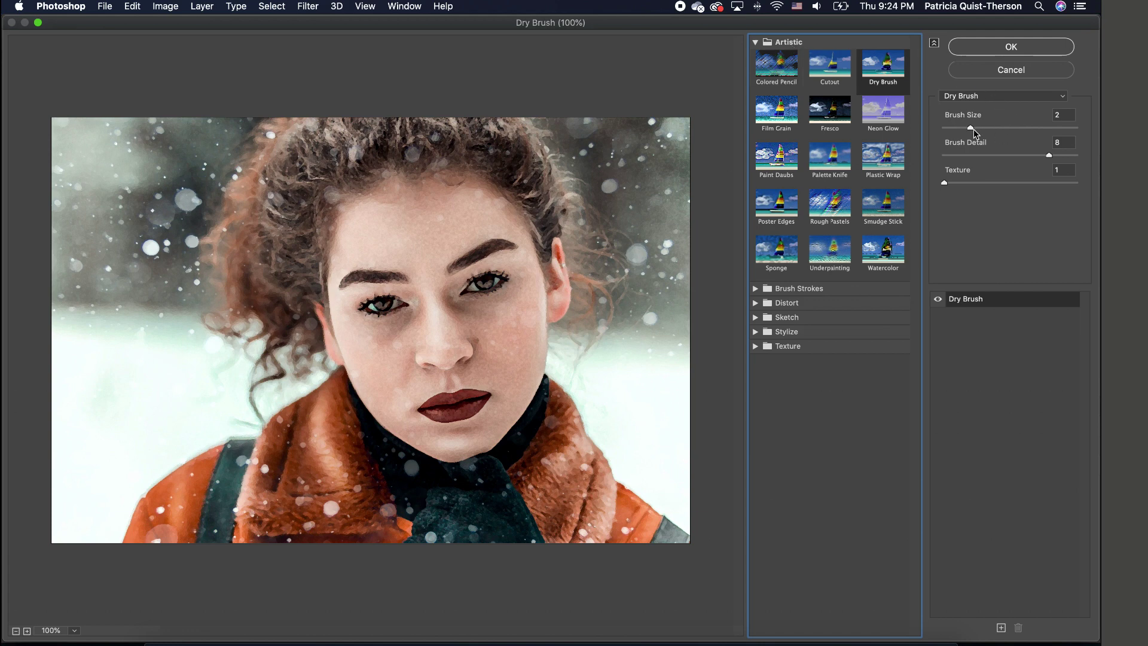
pyautogui.moveTo(973, 130); pyautogui.dragTo(980, 131)
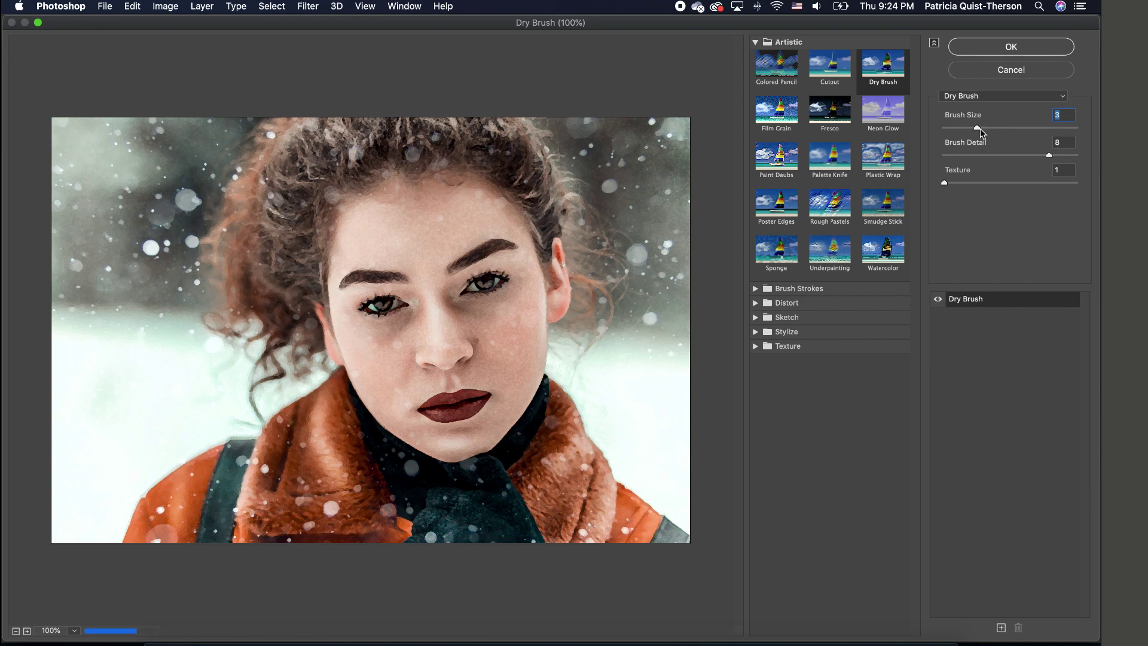
pyautogui.click(1049, 156)
pyautogui.moveTo(1050, 157); pyautogui.dragTo(1059, 159)
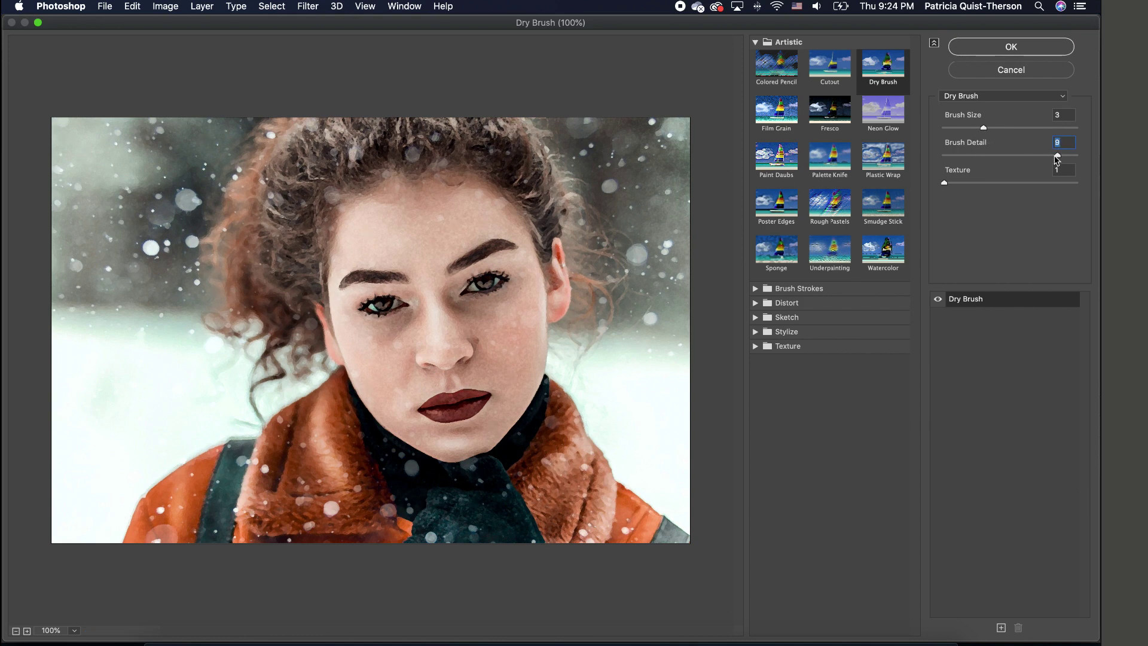
pyautogui.click(948, 183)
pyautogui.moveTo(968, 188); pyautogui.dragTo(943, 185)
pyautogui.click(1029, 51)
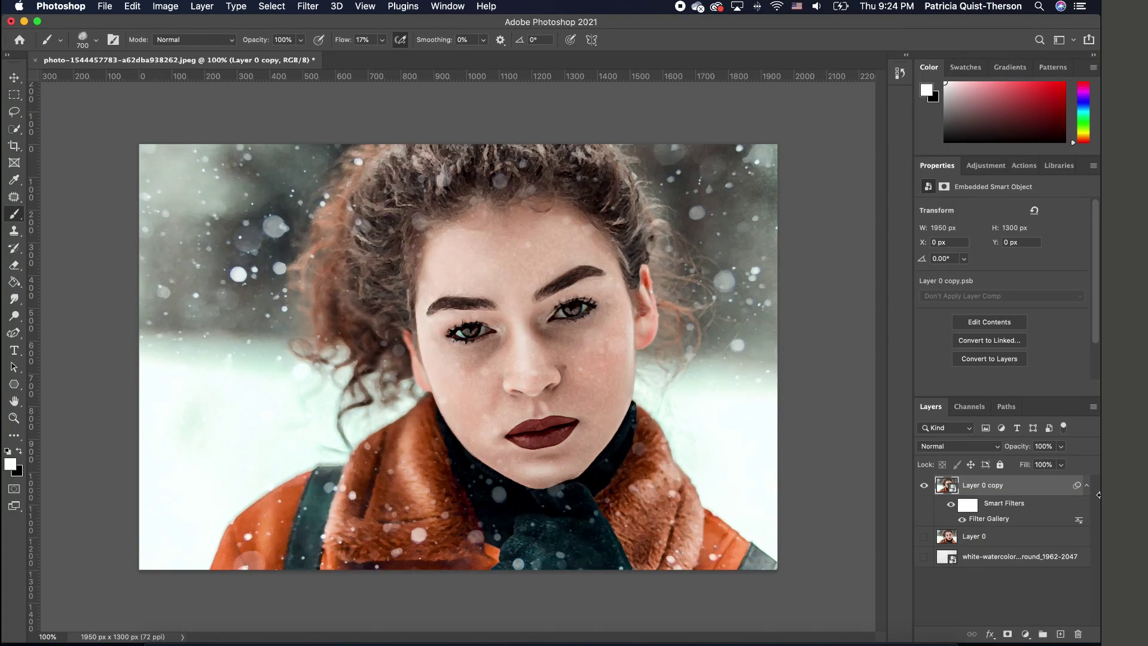
# Add a second Filter Gallery effect, Cutout, at Levels 7, Edge Simplicity 3, Fidelity 1.
pyautogui.click(308, 7)
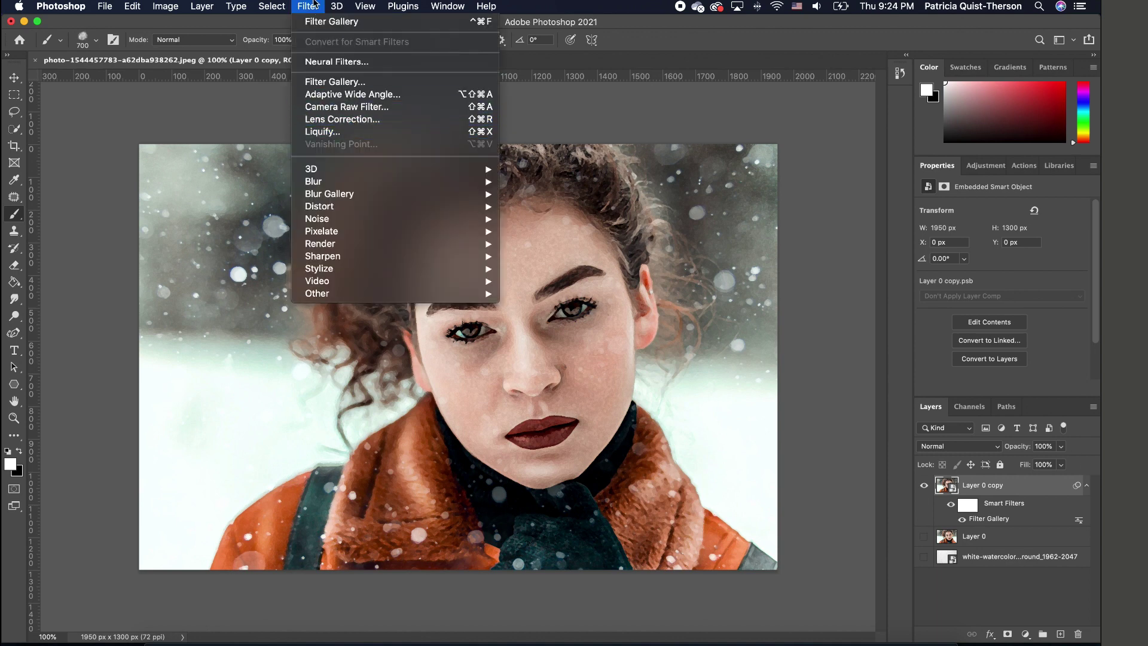
pyautogui.click(342, 86)
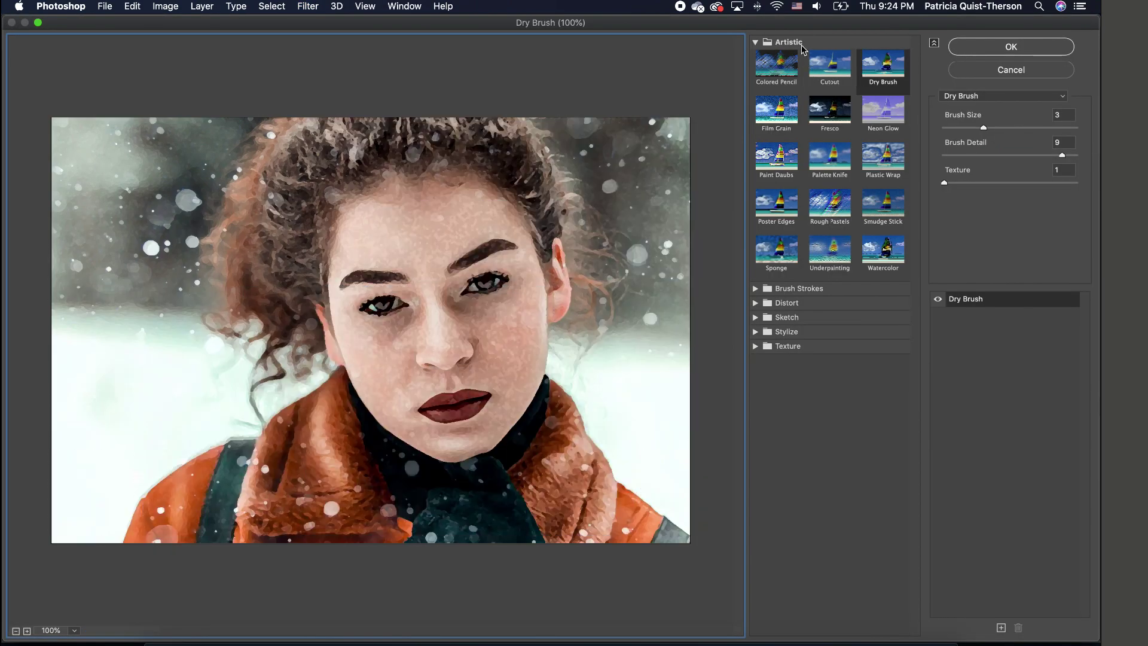
pyautogui.click(831, 72)
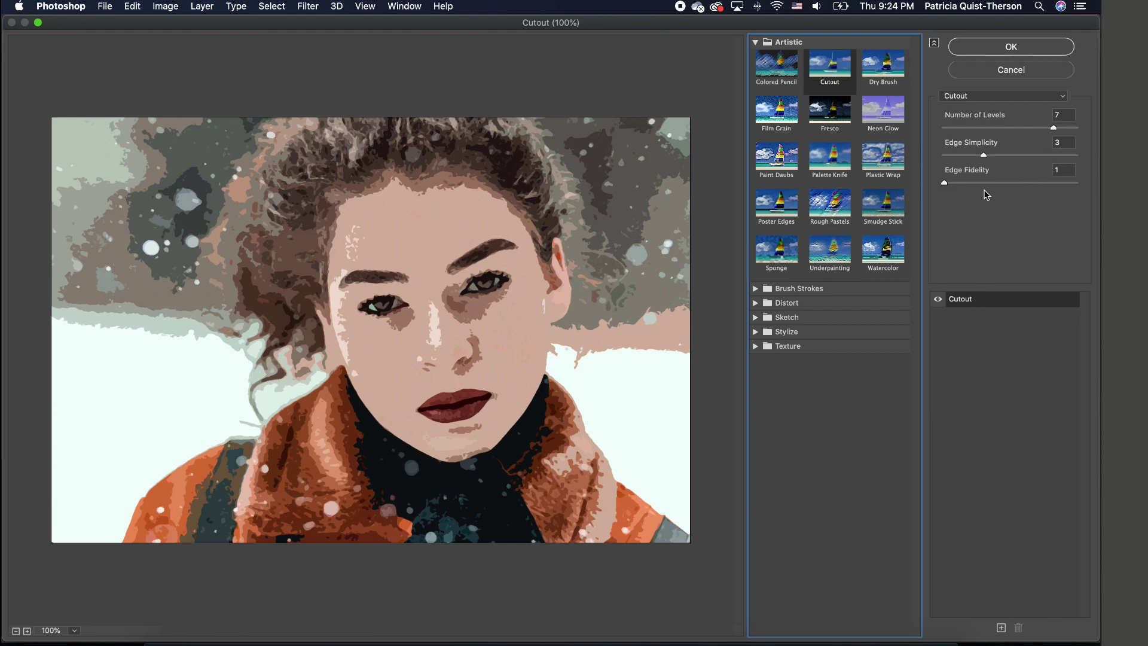
pyautogui.click(1008, 47)
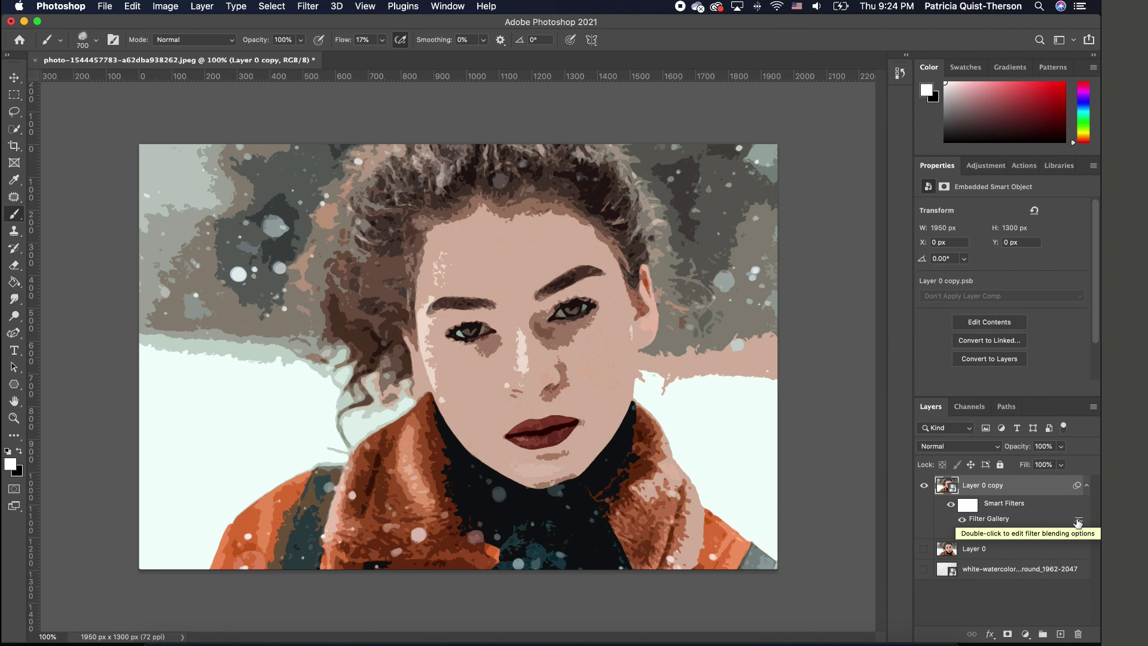
# Set the Cutout filter's blending mode to Pin Light at 100% opacity.
pyautogui.doubleClick(1079, 521)
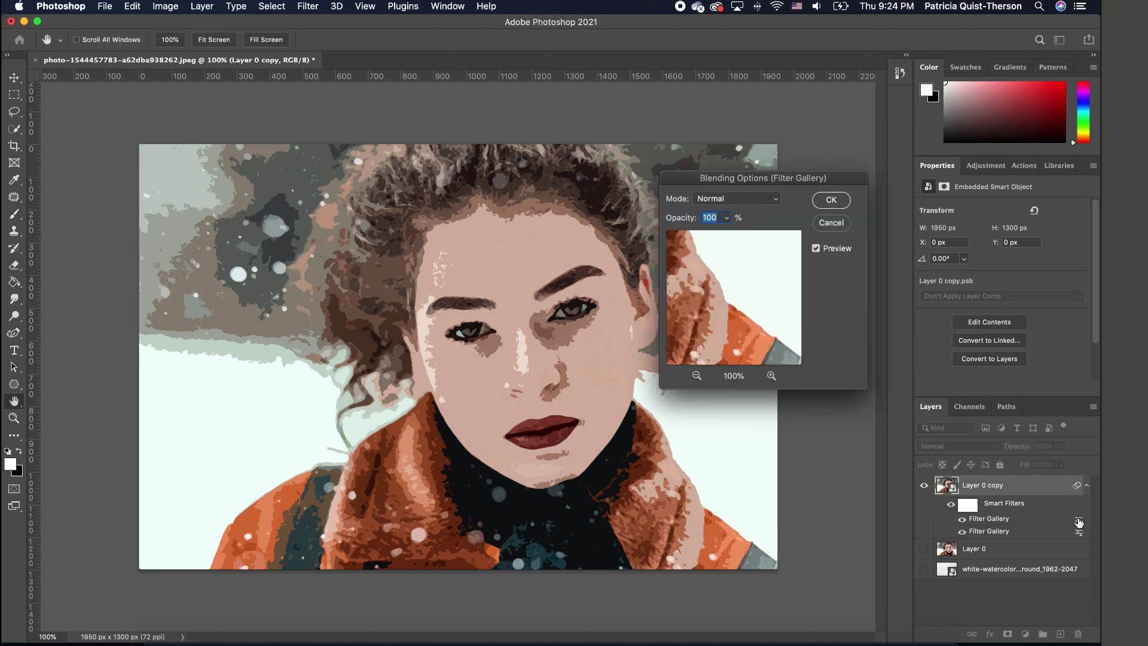
pyautogui.click(747, 199)
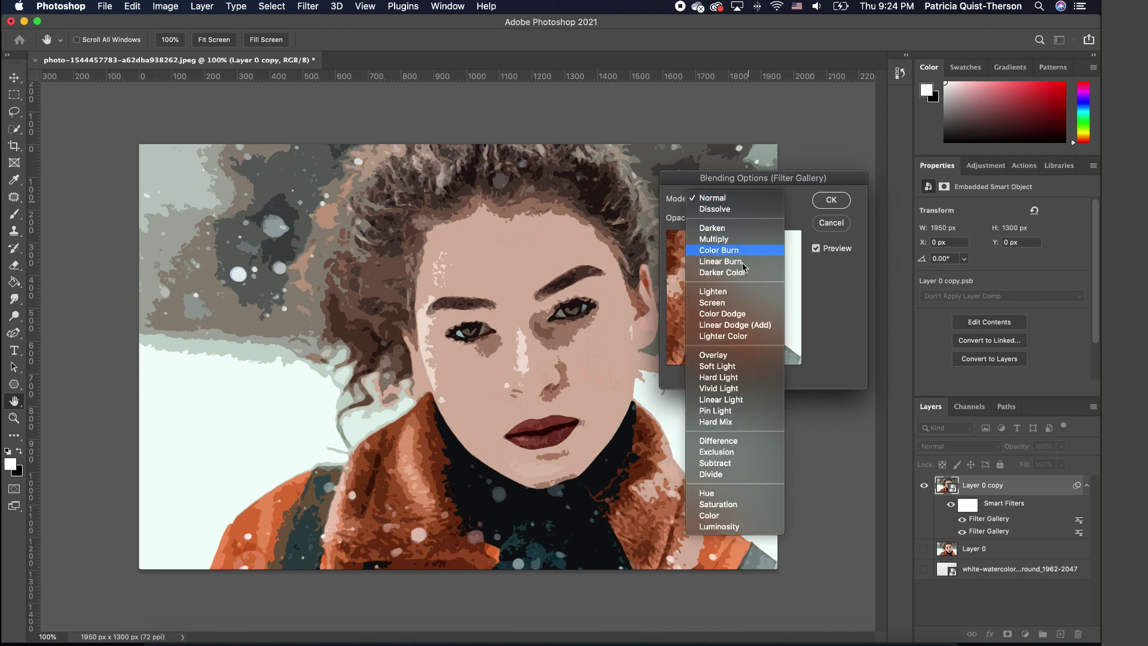
pyautogui.click(727, 410)
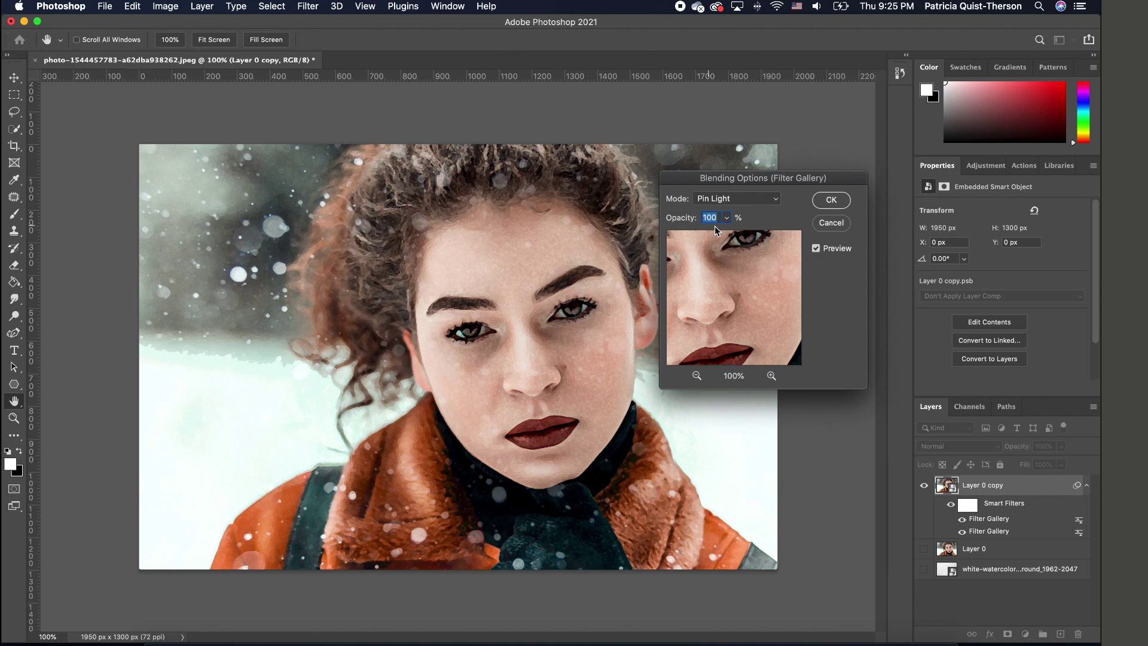
pyautogui.click(833, 207)
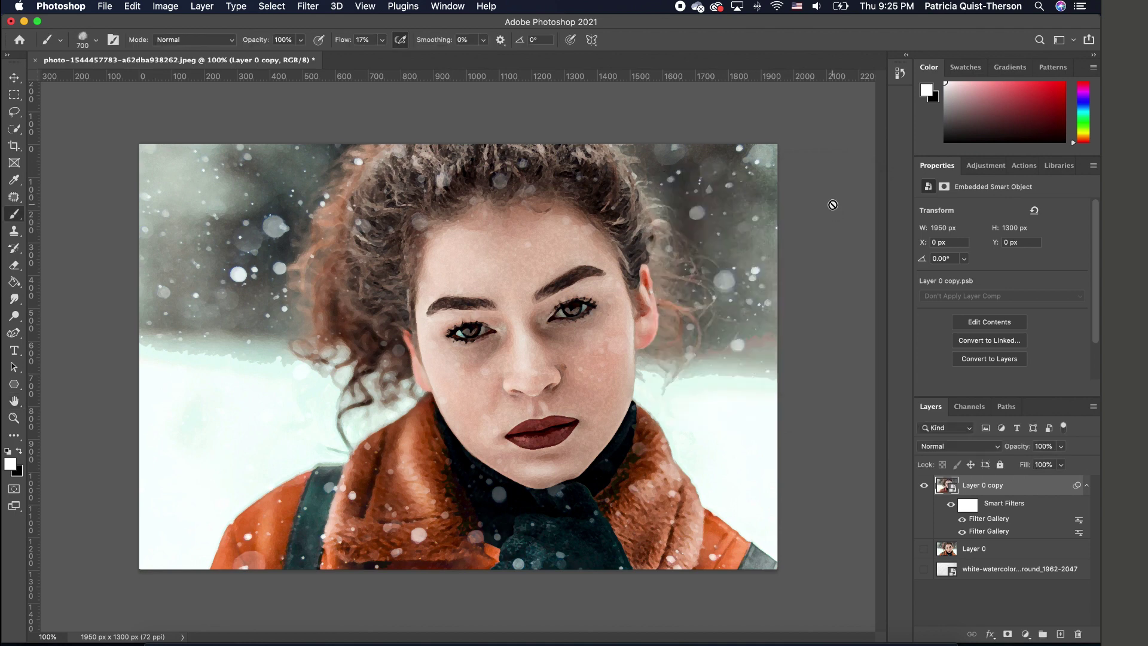
# Add a Smart Blur filter with Radius 6.5, Threshold 4.9 and Low quality.
pyautogui.click(309, 7)
pyautogui.moveTo(351, 184)
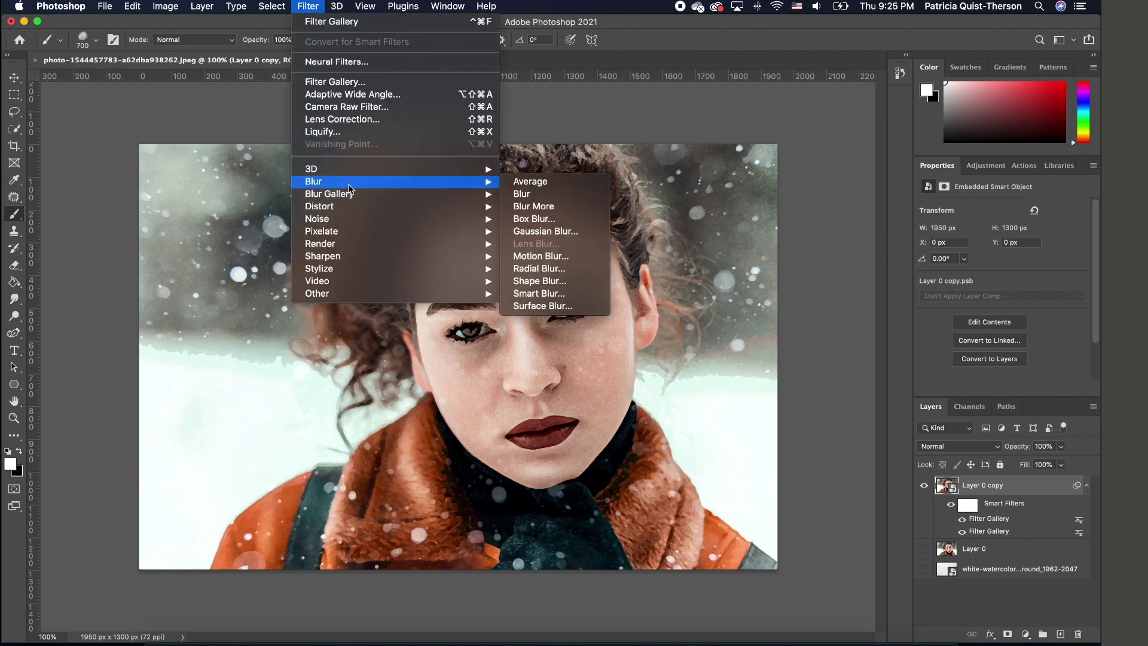
pyautogui.click(559, 294)
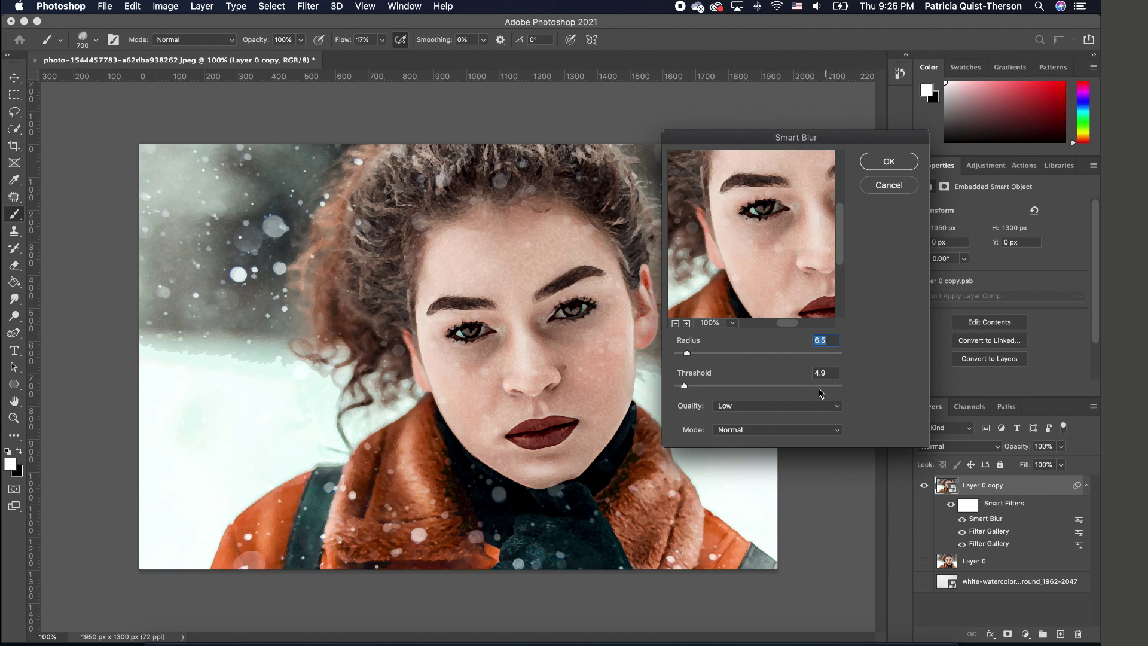
pyautogui.click(889, 162)
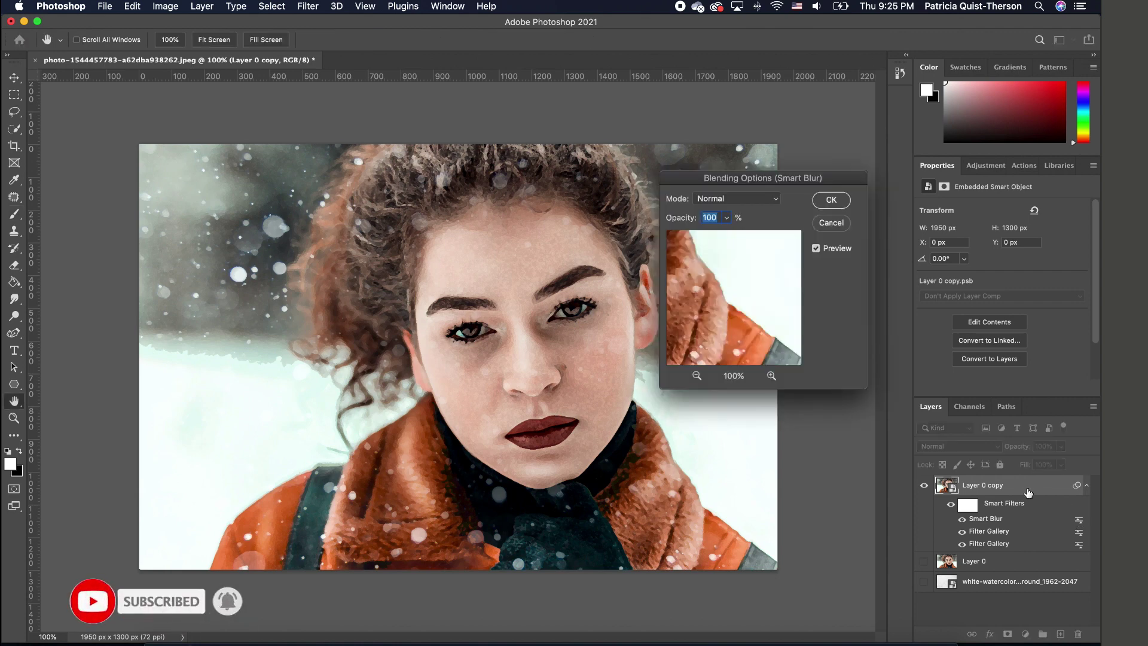
# Blend the Smart Blur filter in Screen mode at 40% opacity.
pyautogui.click(765, 199)
pyautogui.click(717, 303)
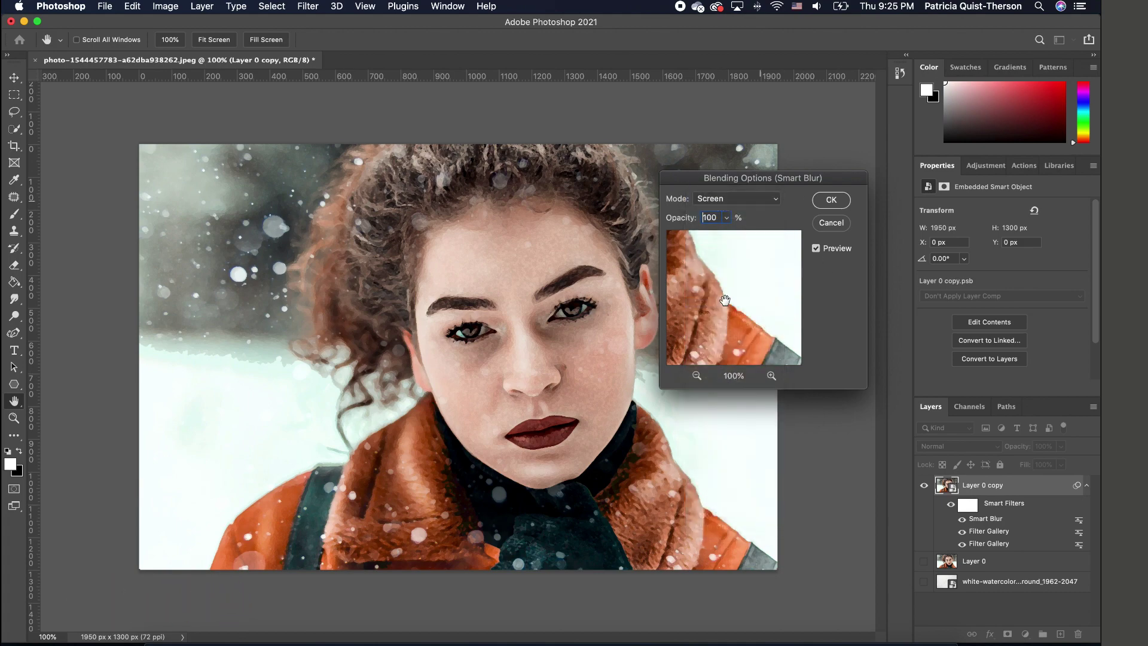
pyautogui.doubleClick(716, 219)
pyautogui.write('50')
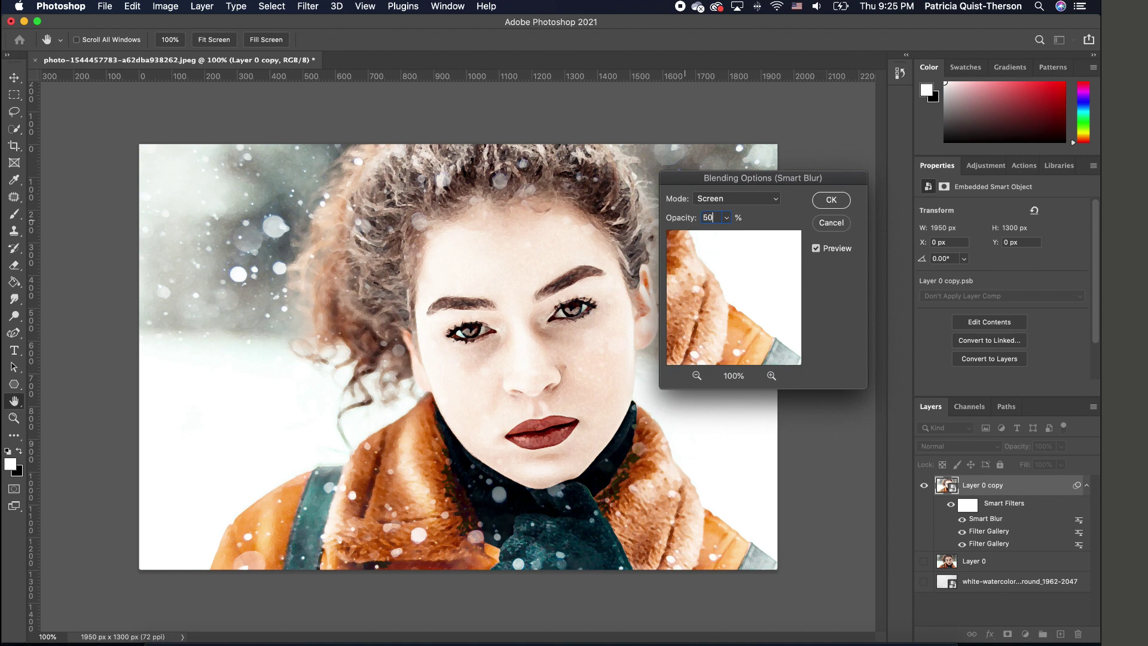
pyautogui.click(726, 218)
pyautogui.doubleClick(714, 219)
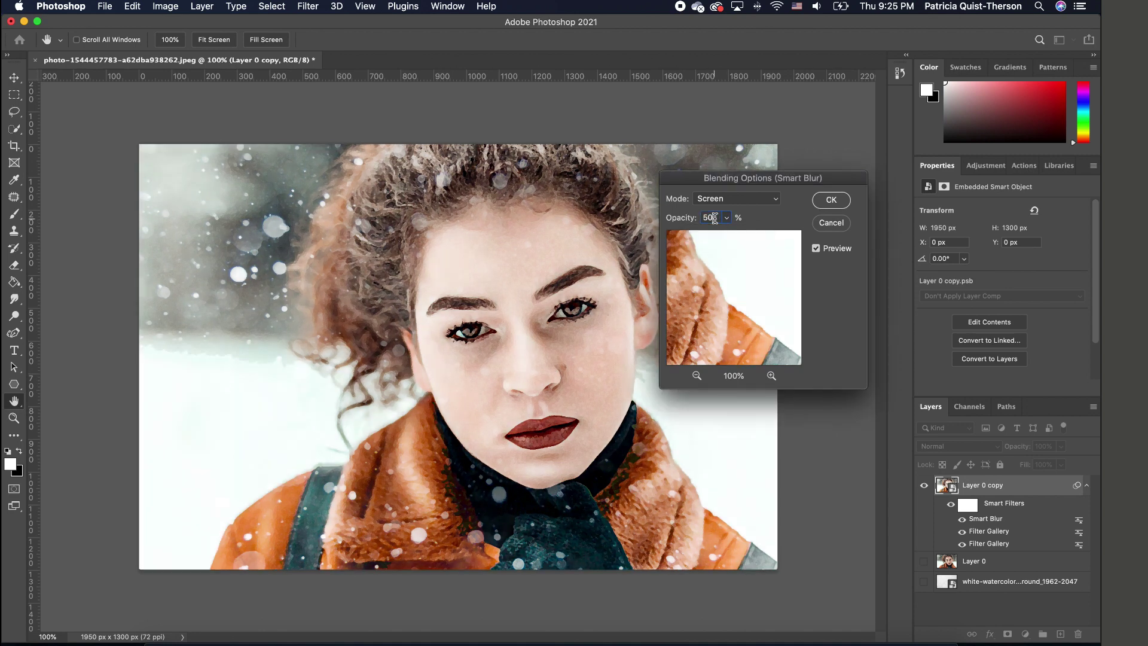
pyautogui.write('40')
pyautogui.click(831, 200)
pyautogui.press('b')
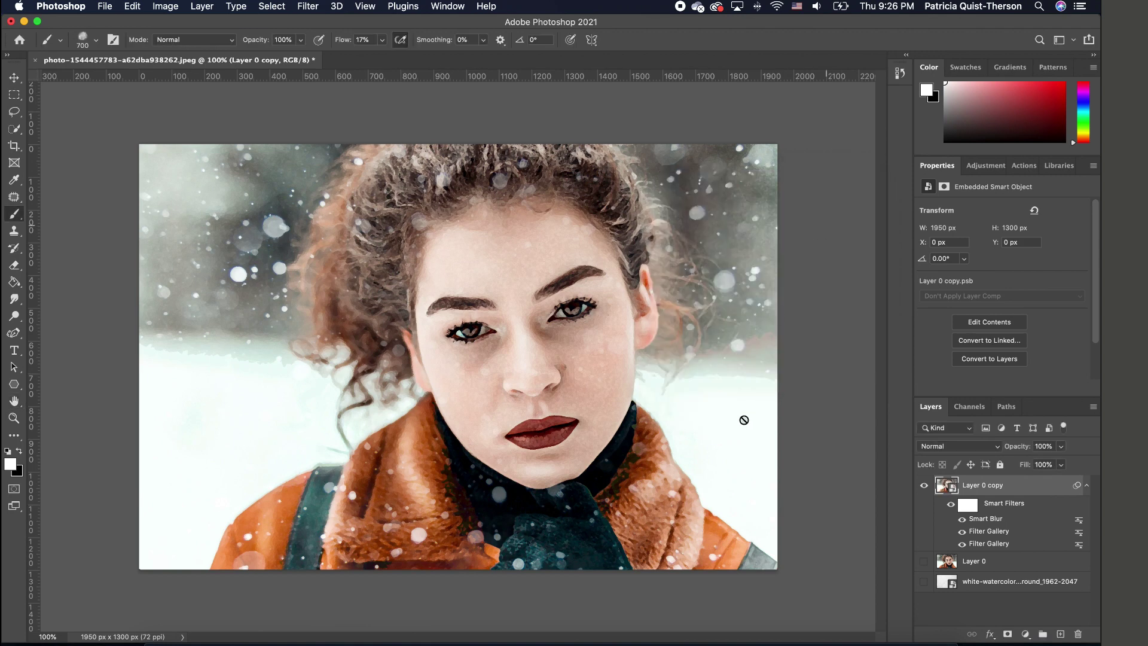
# Add a Stylize > Find Edges smart filter to Layer 0 copy.
pyautogui.click(309, 8)
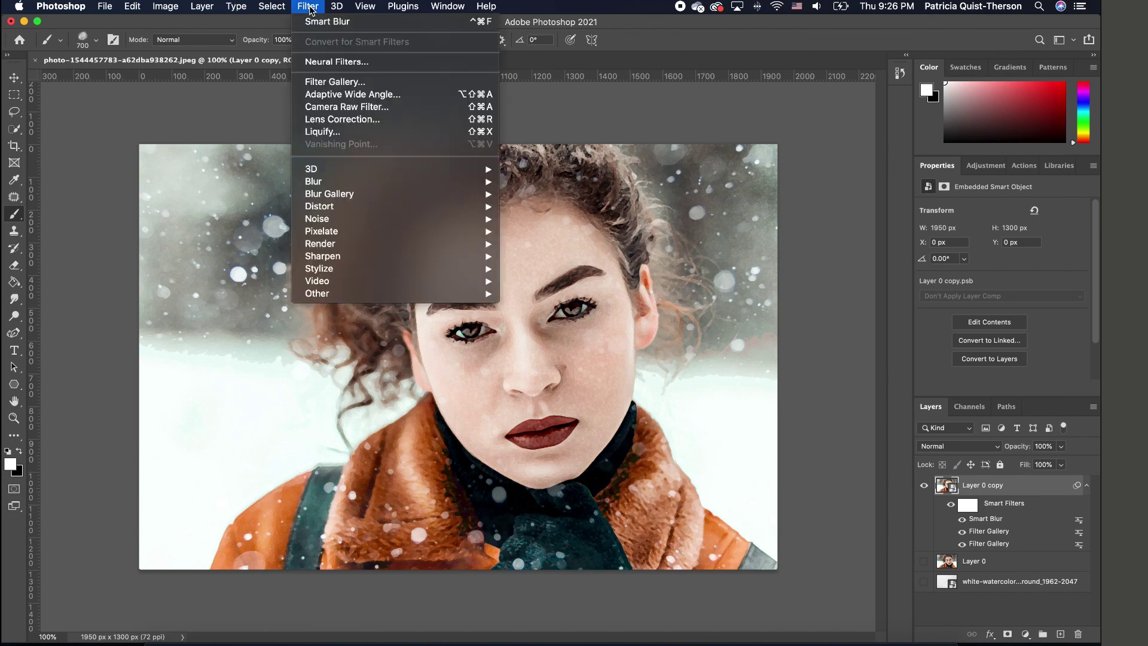
pyautogui.moveTo(333, 274)
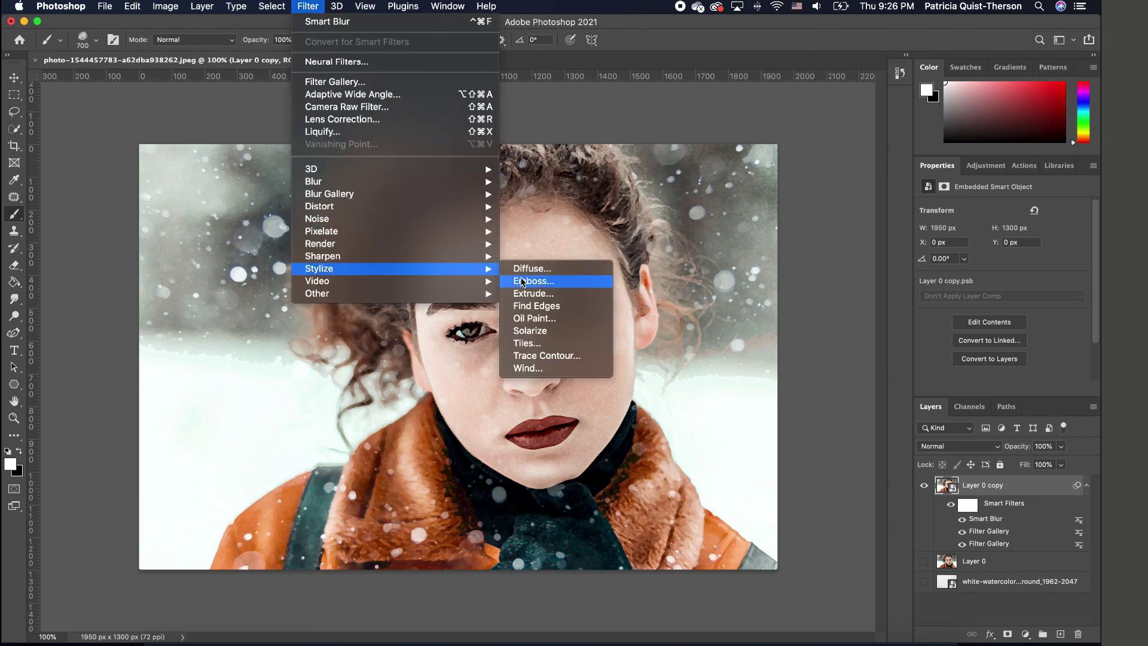
pyautogui.click(551, 307)
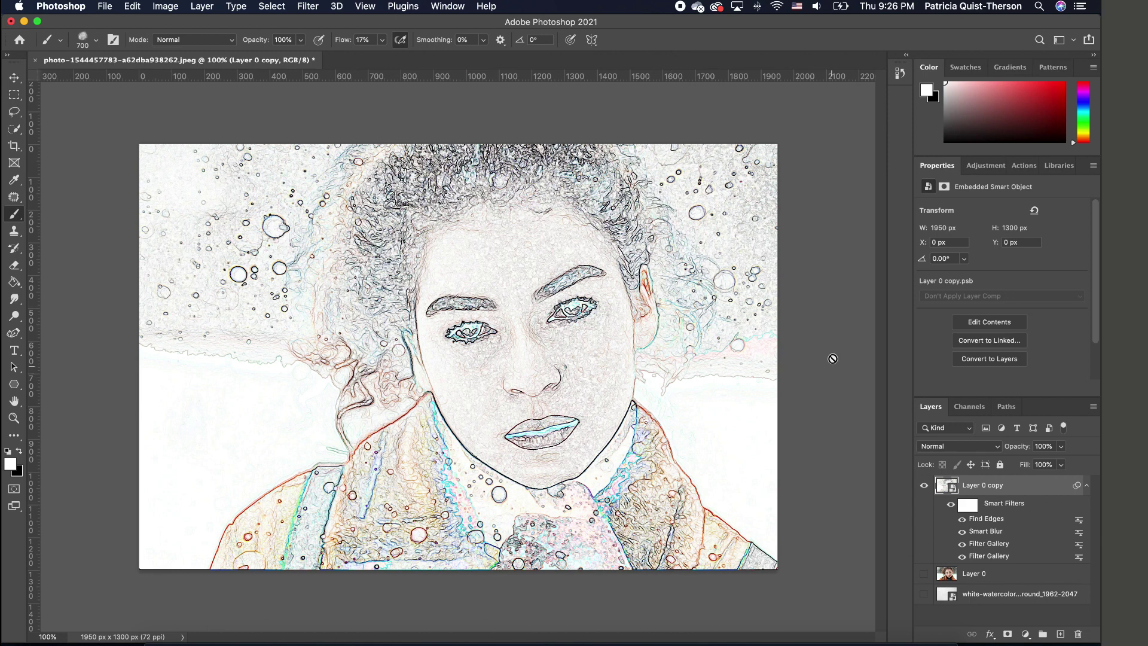
# Blend the Find Edges filter in Multiply mode at 50% opacity.
pyautogui.doubleClick(1079, 520)
pyautogui.click(755, 206)
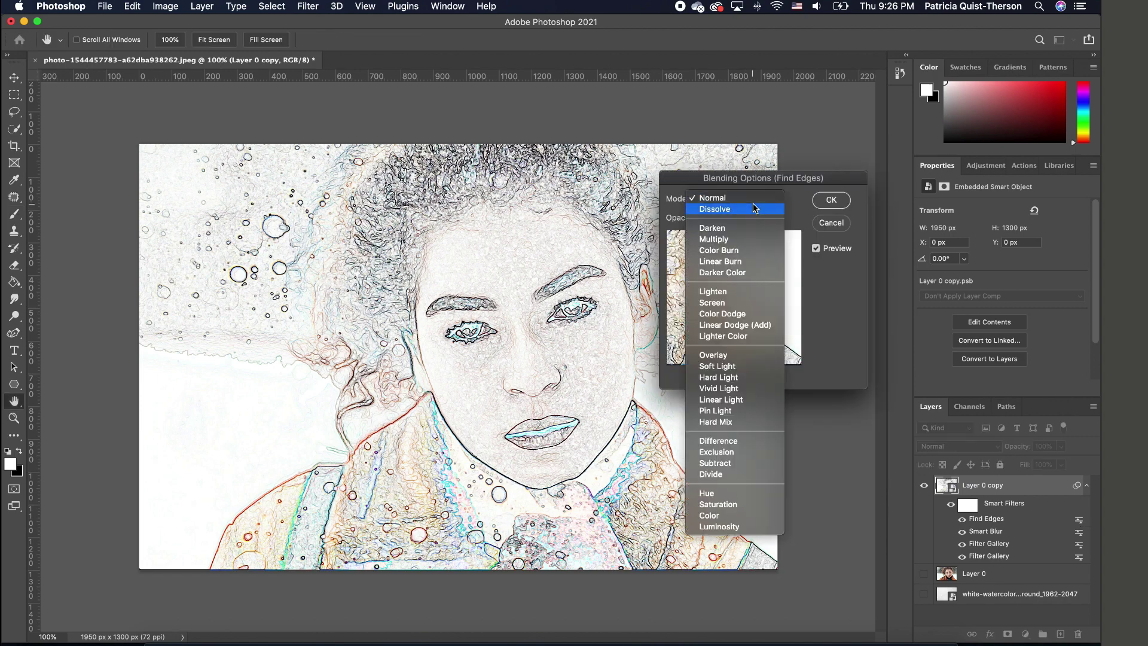
pyautogui.click(731, 239)
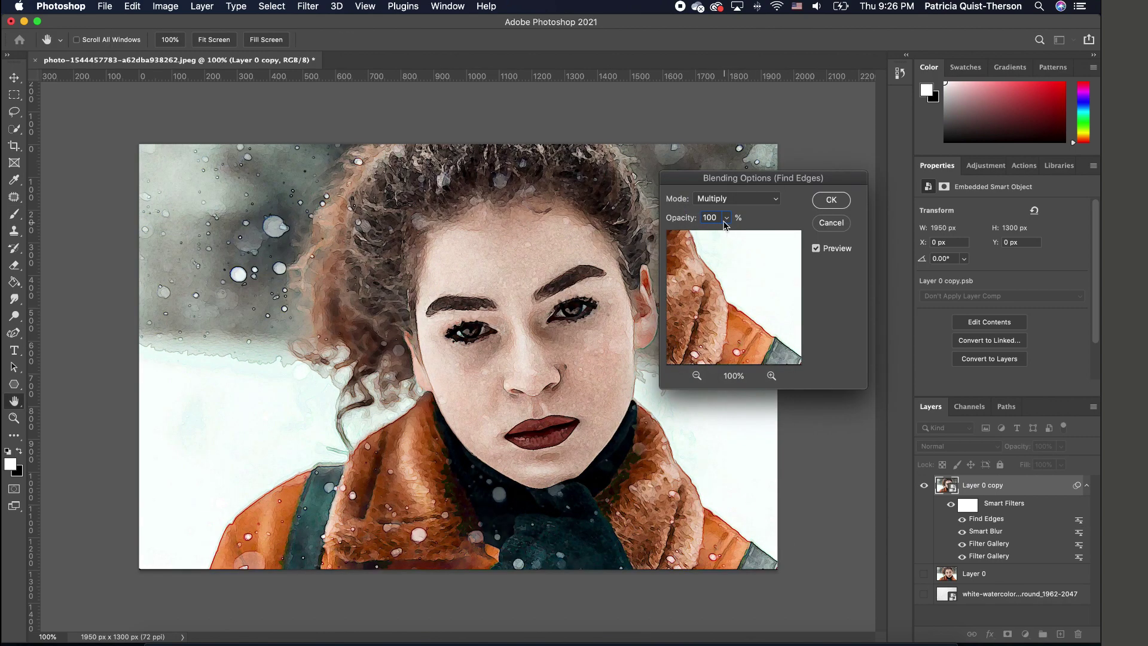
pyautogui.doubleClick(704, 219)
pyautogui.write('50')
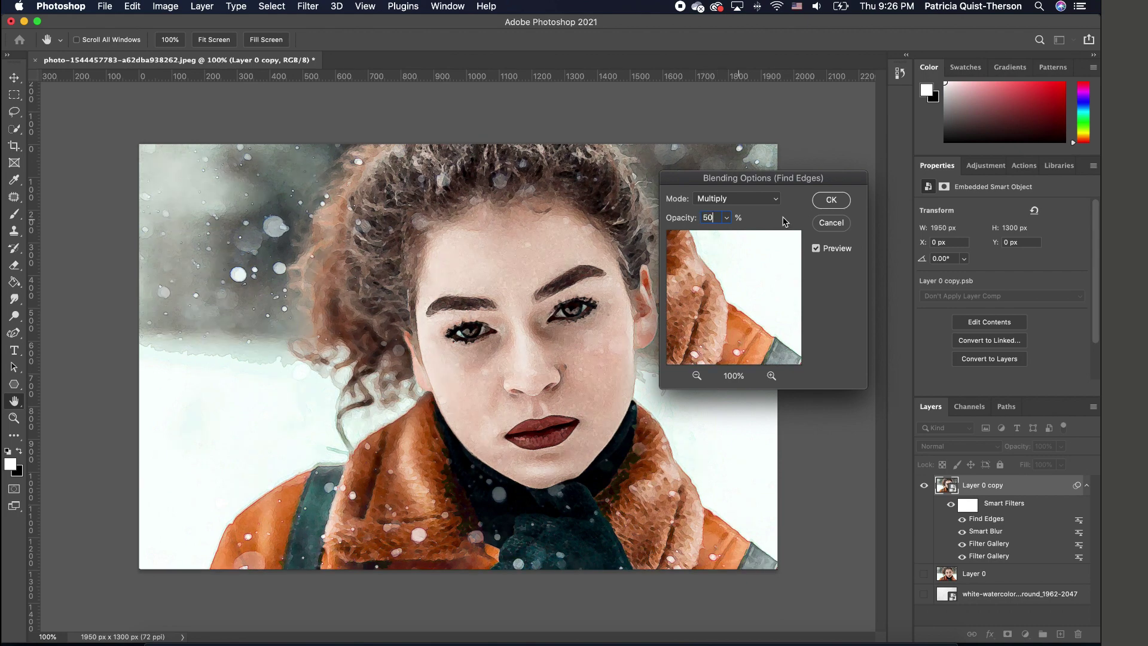
pyautogui.click(831, 201)
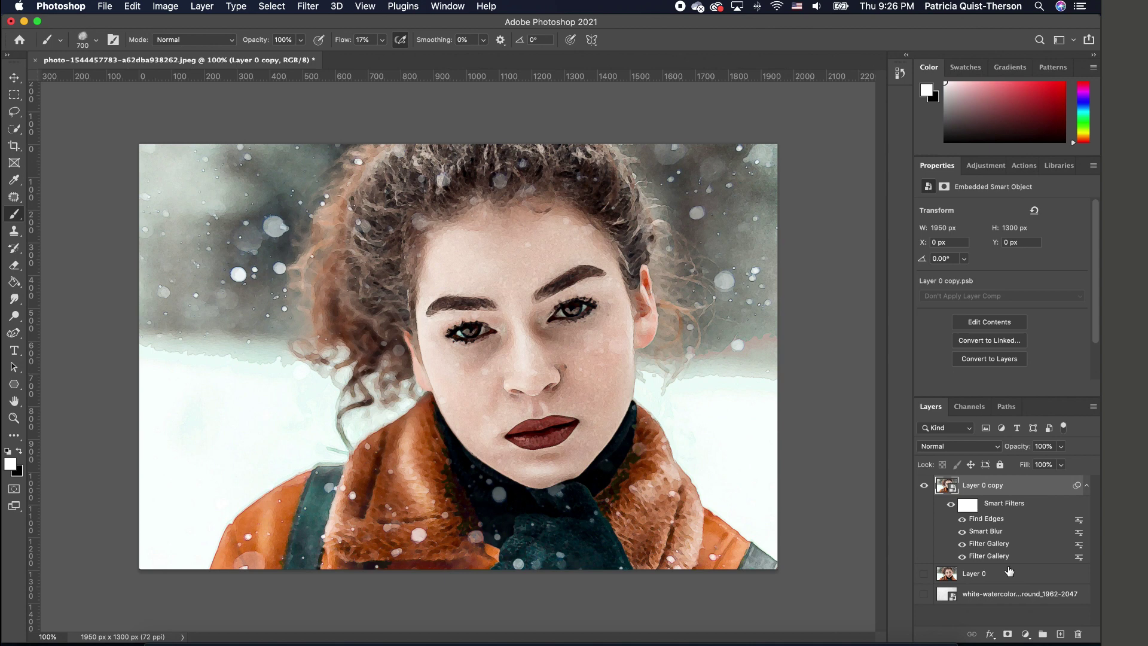
# Show the paper texture above Layer 0 and give Layer 0 copy an inverted black mask.
pyautogui.click(924, 594)
pyautogui.moveTo(994, 596); pyautogui.dragTo(996, 562)
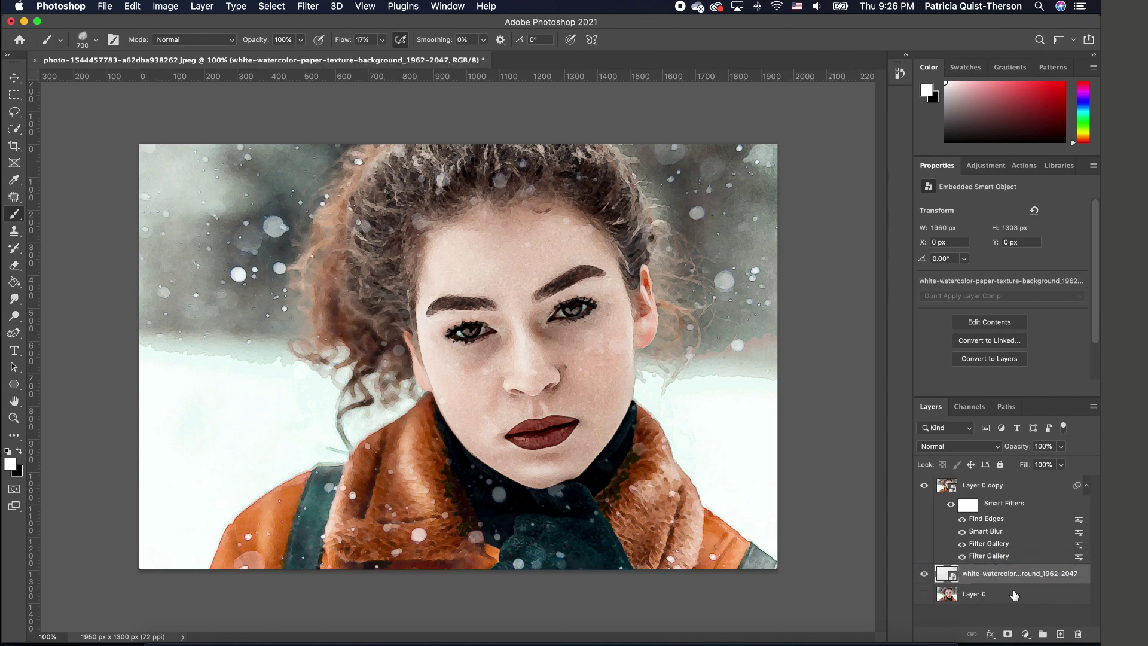
pyautogui.click(1010, 486)
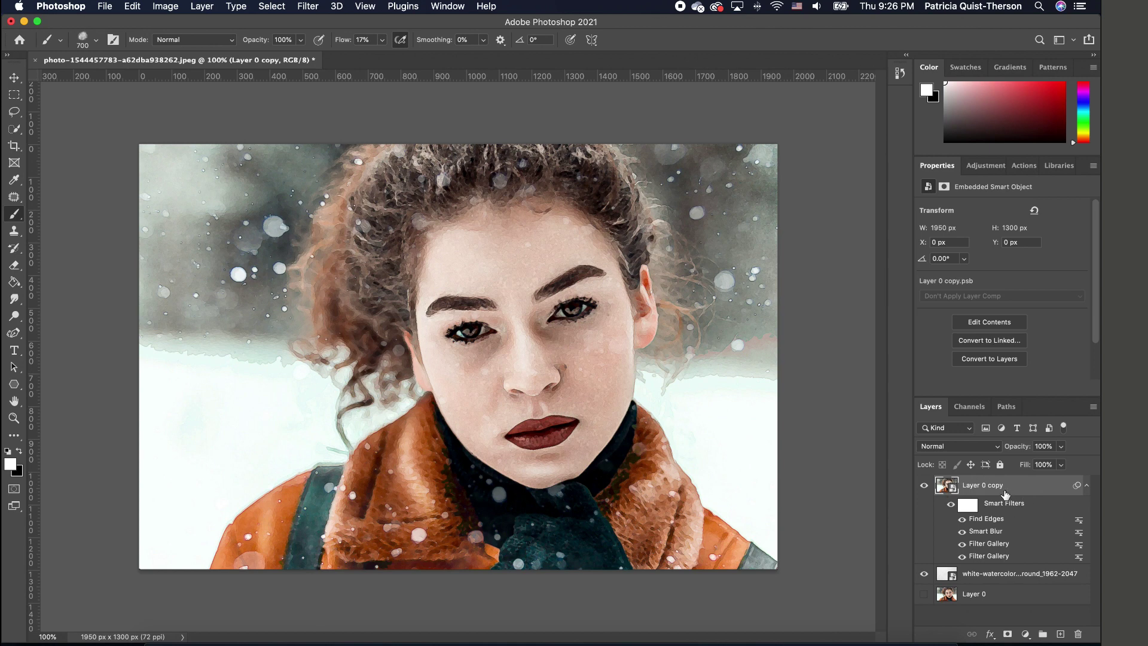
pyautogui.click(1007, 634)
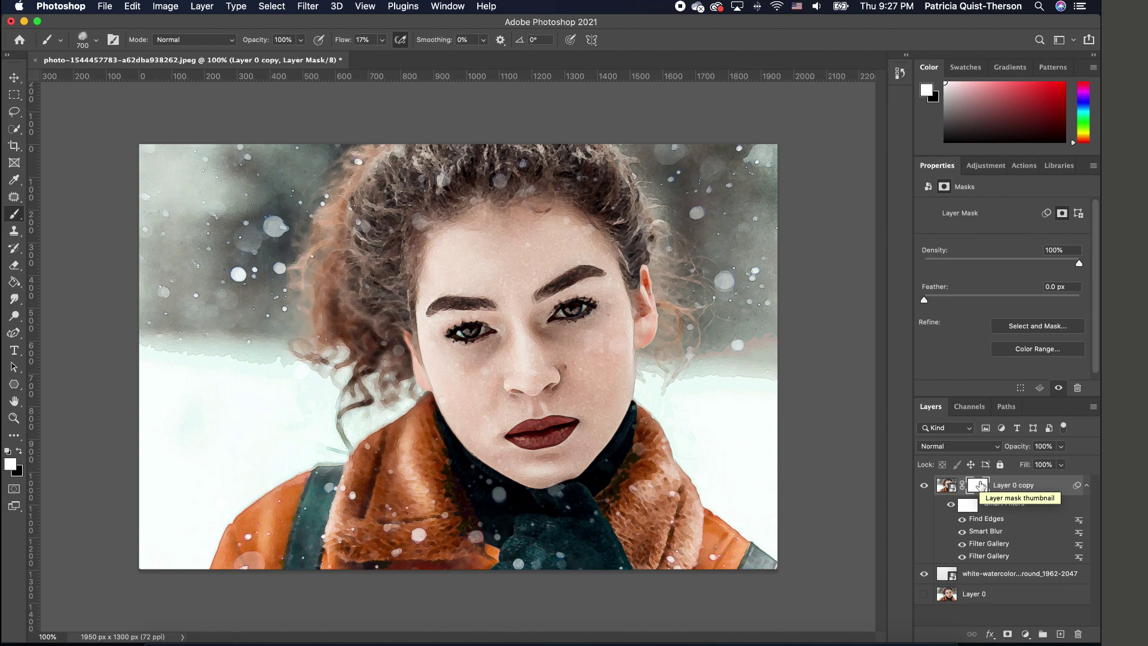
pyautogui.press('super+i')
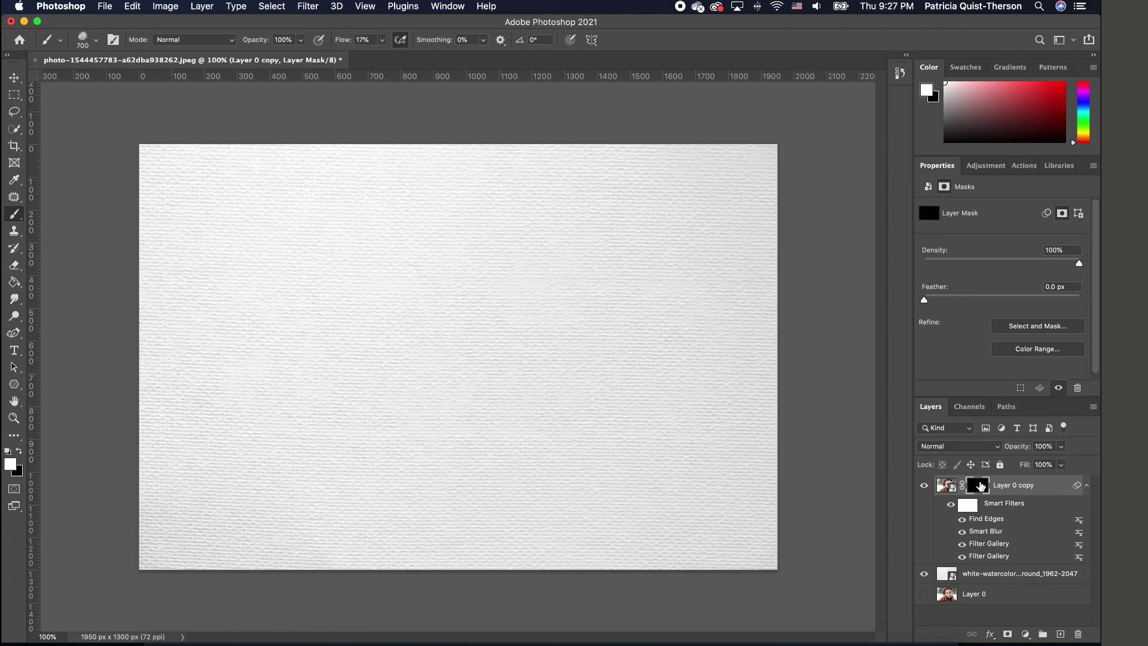
# Paint white on the mask with Kyle's Real Watercolor - 500 Giant brush to reveal the face.
pyautogui.rightClick(13, 216)
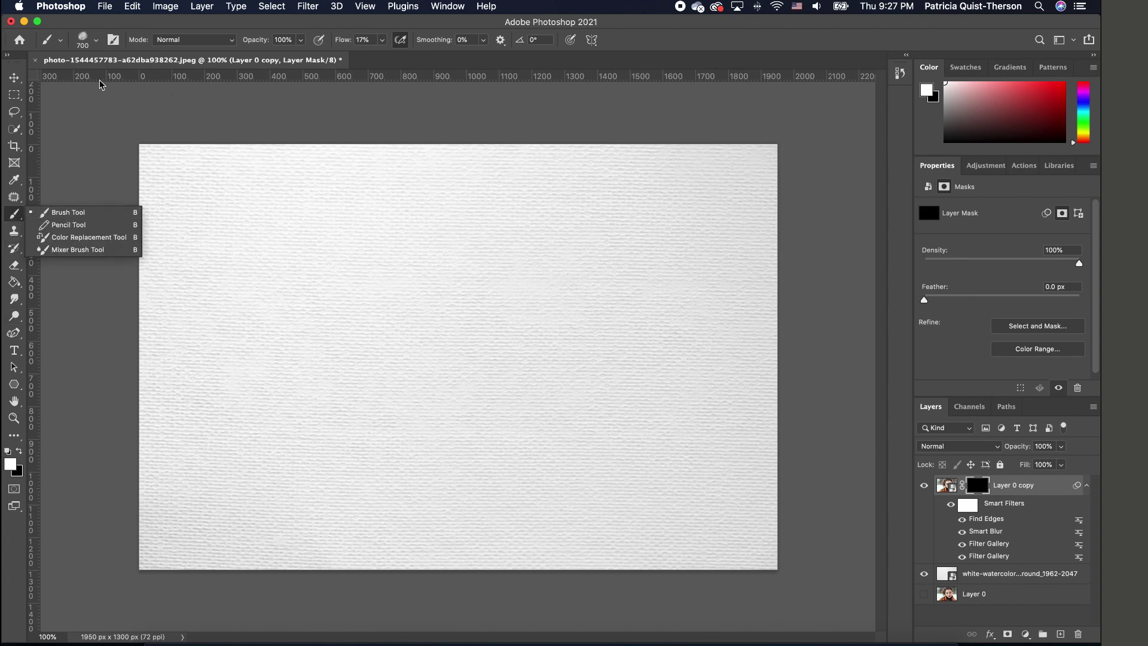
pyautogui.click(97, 40)
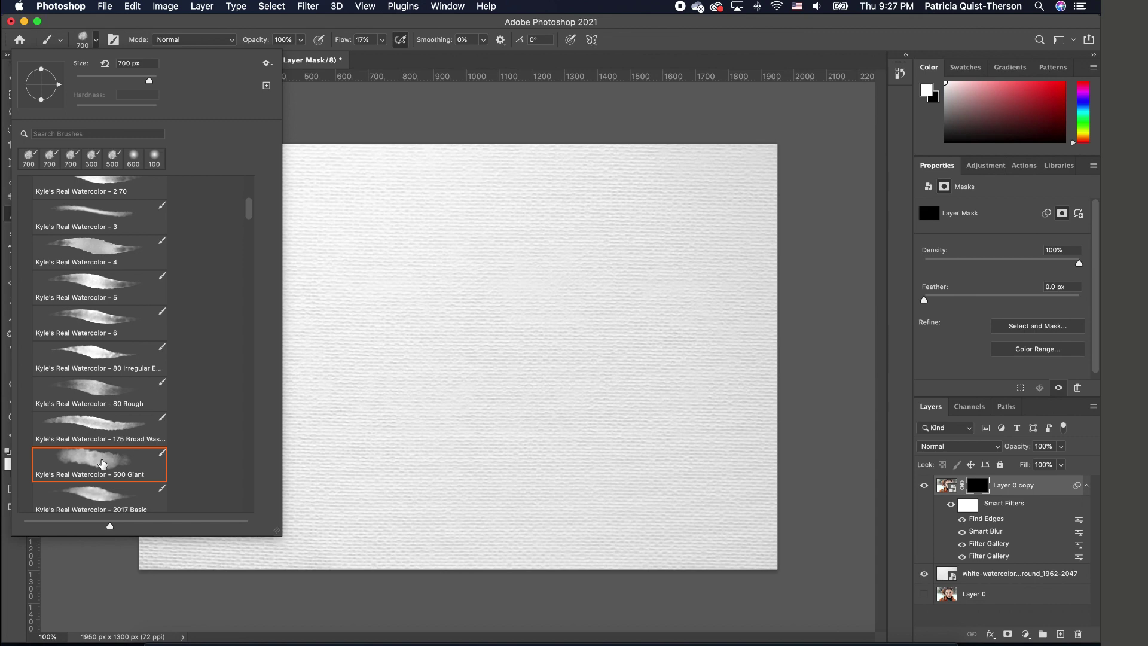
pyautogui.click(102, 463)
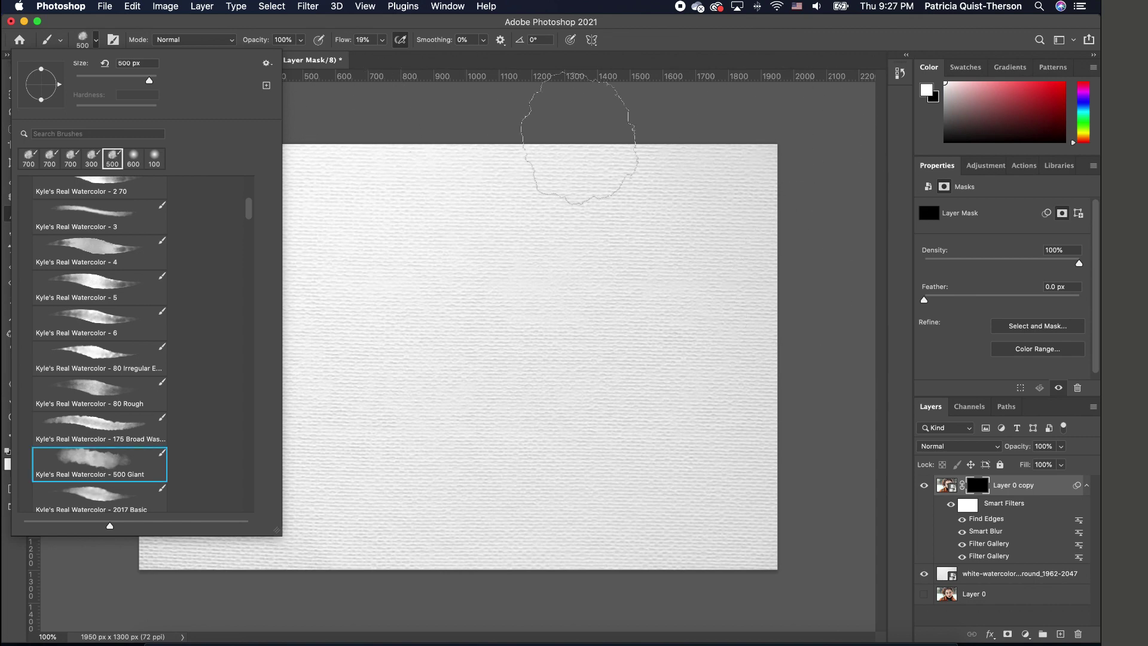
pyautogui.click(7, 460)
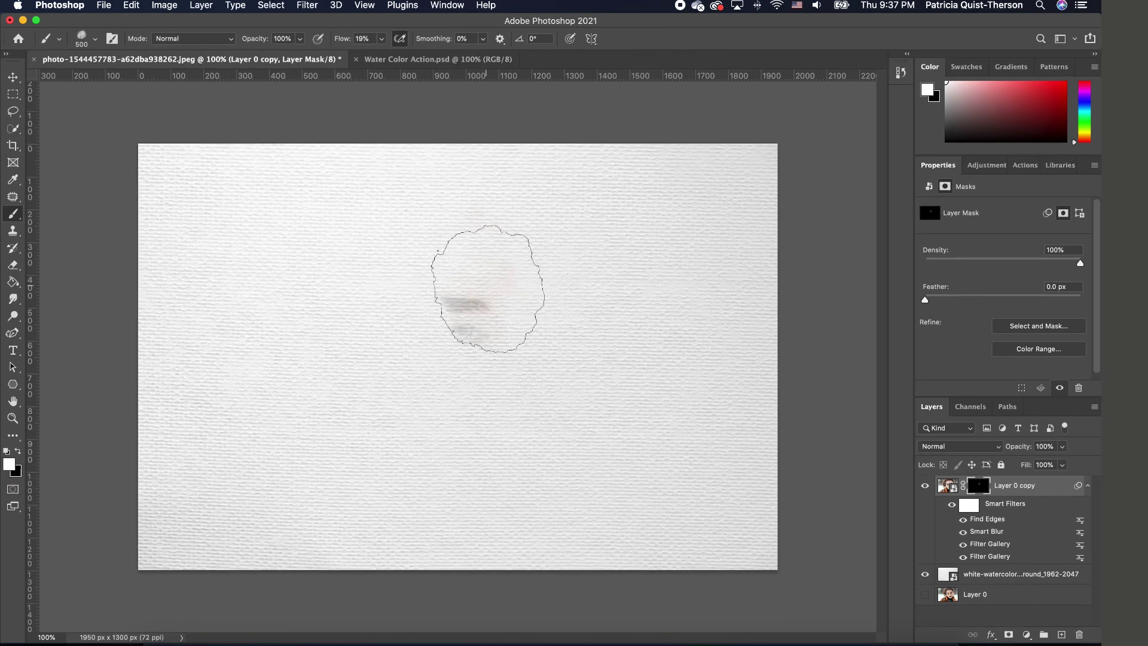
pyautogui.moveTo(487, 294)
pyautogui.mouseDown()
pyautogui.moveTo(455, 320)
pyautogui.moveTo(445, 361)
pyautogui.moveTo(509, 388)
pyautogui.moveTo(535, 278)
pyautogui.moveTo(586, 311)
pyautogui.moveTo(618, 271)
pyautogui.moveTo(610, 331)
pyautogui.moveTo(589, 357)
pyautogui.moveTo(508, 392)
pyautogui.moveTo(507, 428)
pyautogui.moveTo(478, 444)
pyautogui.moveTo(523, 462)
pyautogui.moveTo(576, 440)
pyautogui.moveTo(471, 477)
pyautogui.moveTo(422, 452)
pyautogui.moveTo(369, 376)
pyautogui.moveTo(368, 222)
pyautogui.moveTo(645, 207)
pyautogui.moveTo(634, 266)
pyautogui.moveTo(623, 247)
pyautogui.moveTo(544, 212)
pyautogui.moveTo(628, 309)
pyautogui.moveTo(643, 240)
pyautogui.moveTo(618, 238)
pyautogui.moveTo(581, 338)
pyautogui.moveTo(574, 441)
pyautogui.moveTo(602, 436)
pyautogui.moveTo(543, 371)
pyautogui.moveTo(542, 220)
pyautogui.moveTo(443, 184)
pyautogui.moveTo(499, 353)
pyautogui.moveTo(565, 414)
pyautogui.moveTo(615, 437)
pyautogui.moveTo(710, 410)
pyautogui.moveTo(672, 330)
pyautogui.mouseUp()
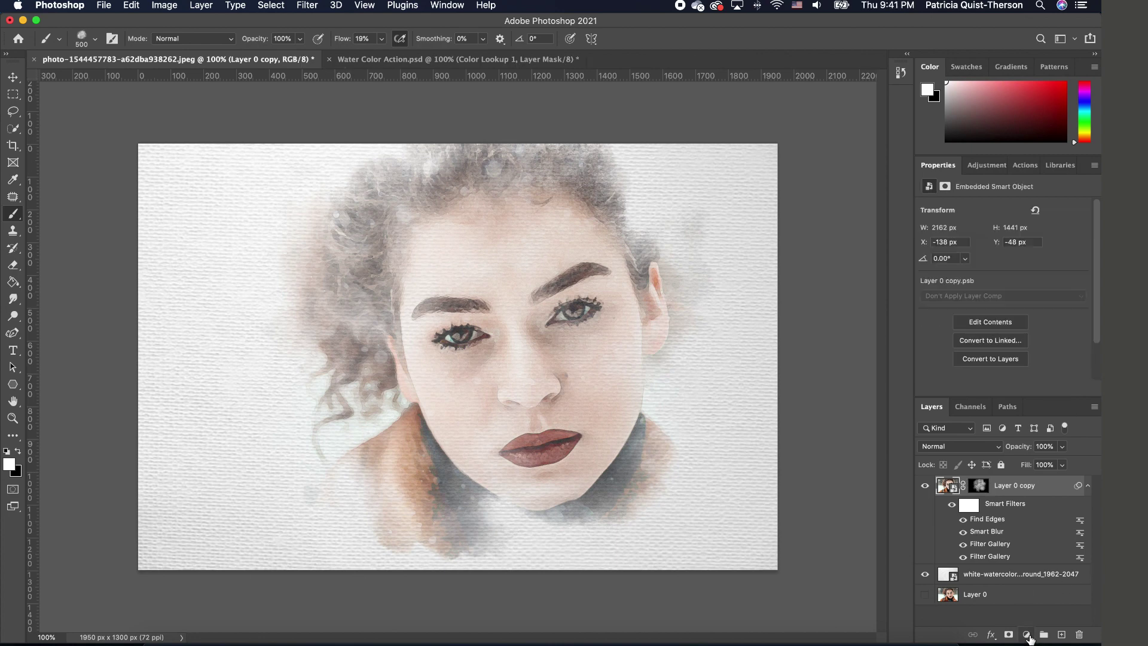
# Add a Color Lookup adjustment layer using Soft_Warming.look to warm the painting's tones.
pyautogui.click(1027, 634)
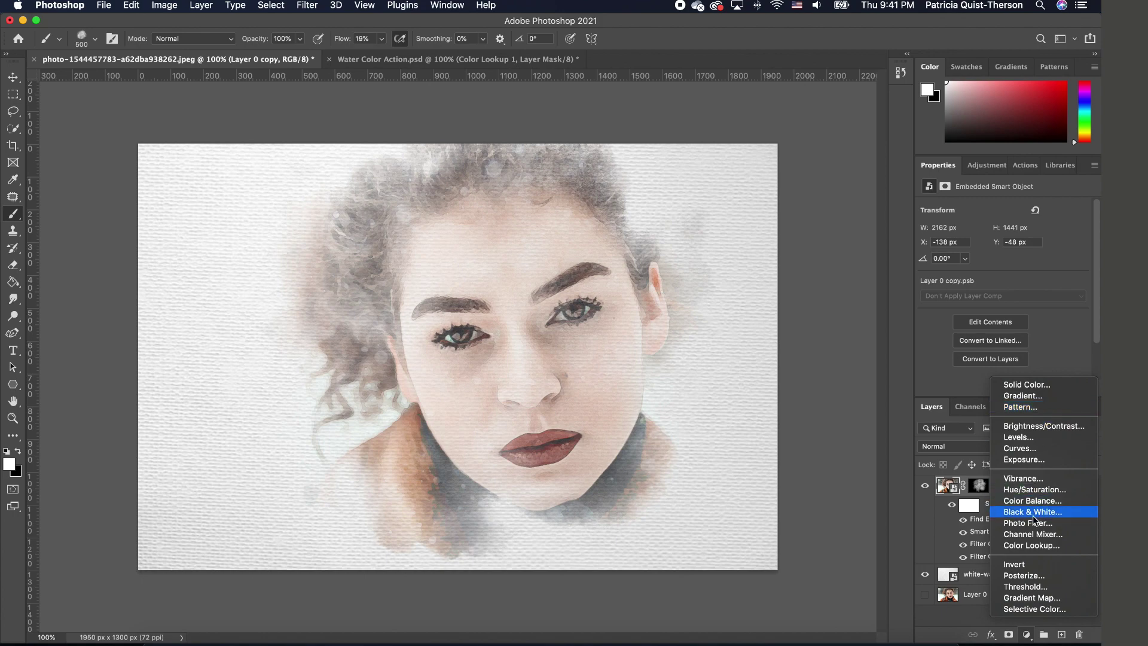
pyautogui.click(1033, 545)
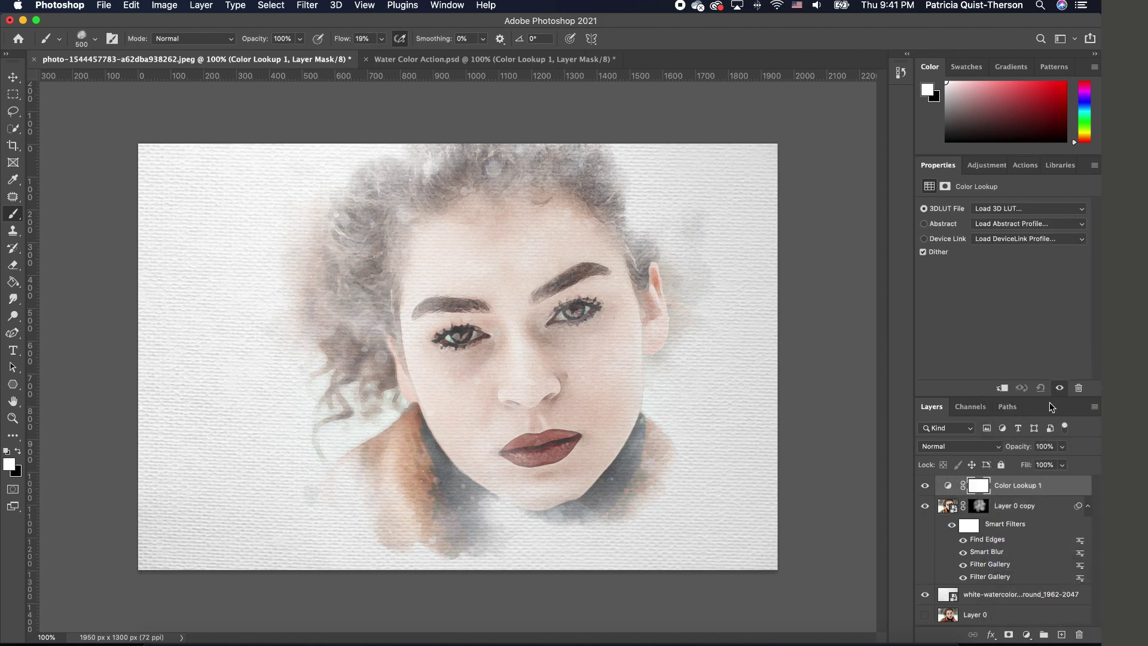
pyautogui.click(1006, 208)
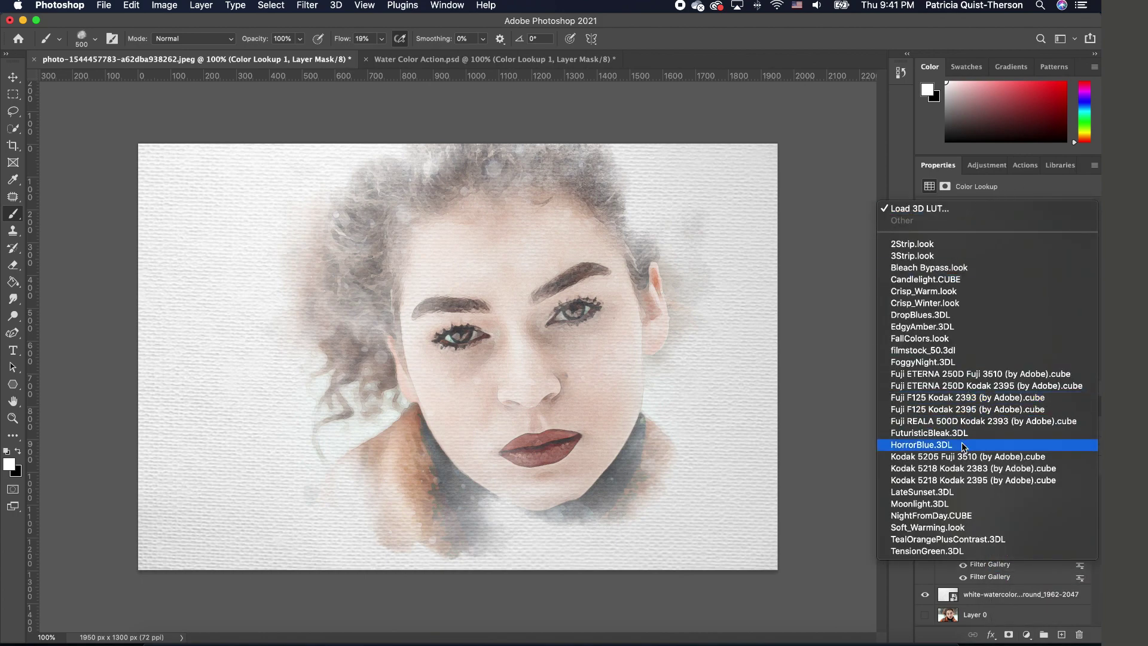
pyautogui.click(943, 528)
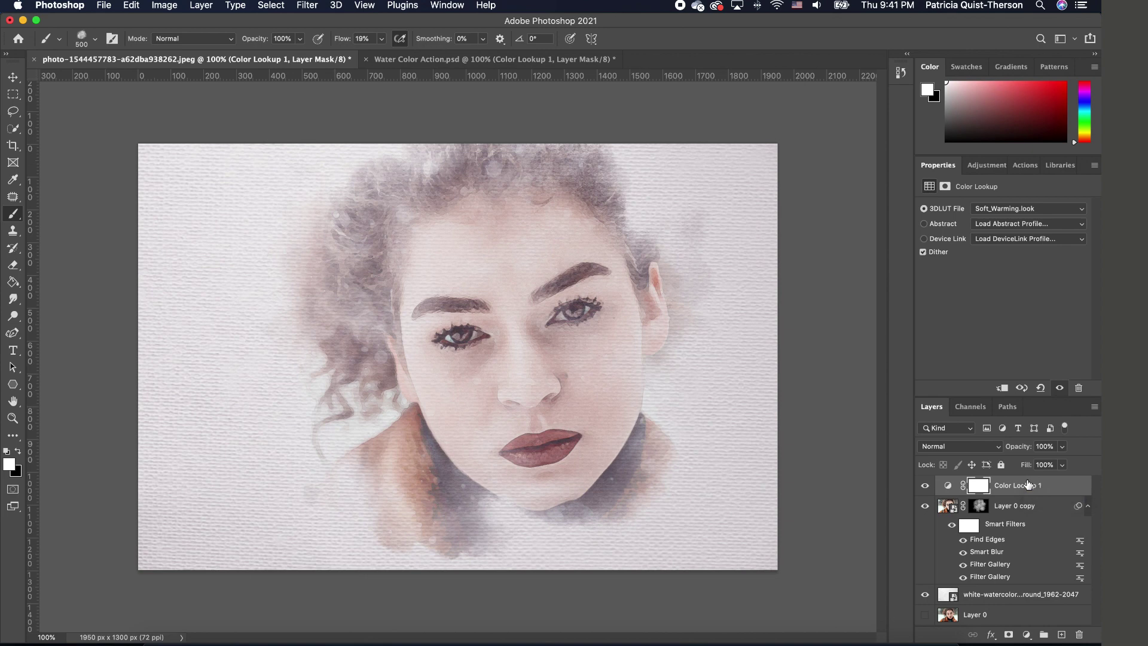
# Stamp all visible layers into a new merged top layer.
pyautogui.press('alt+shift+super+e')
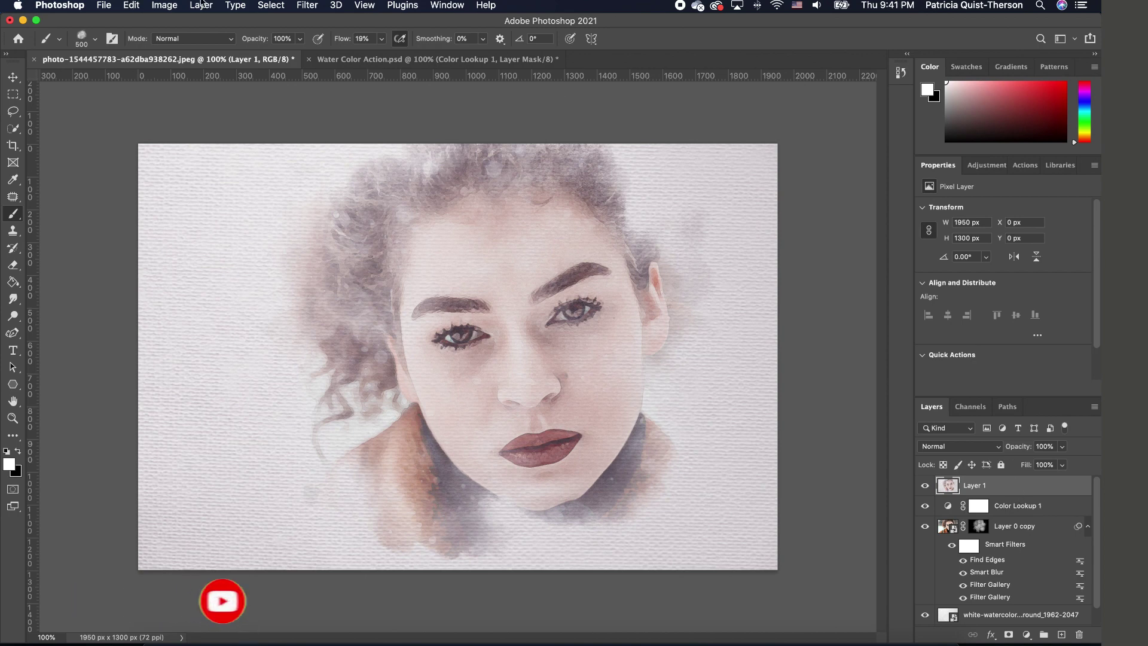
pyautogui.click(307, 6)
pyautogui.click(332, 108)
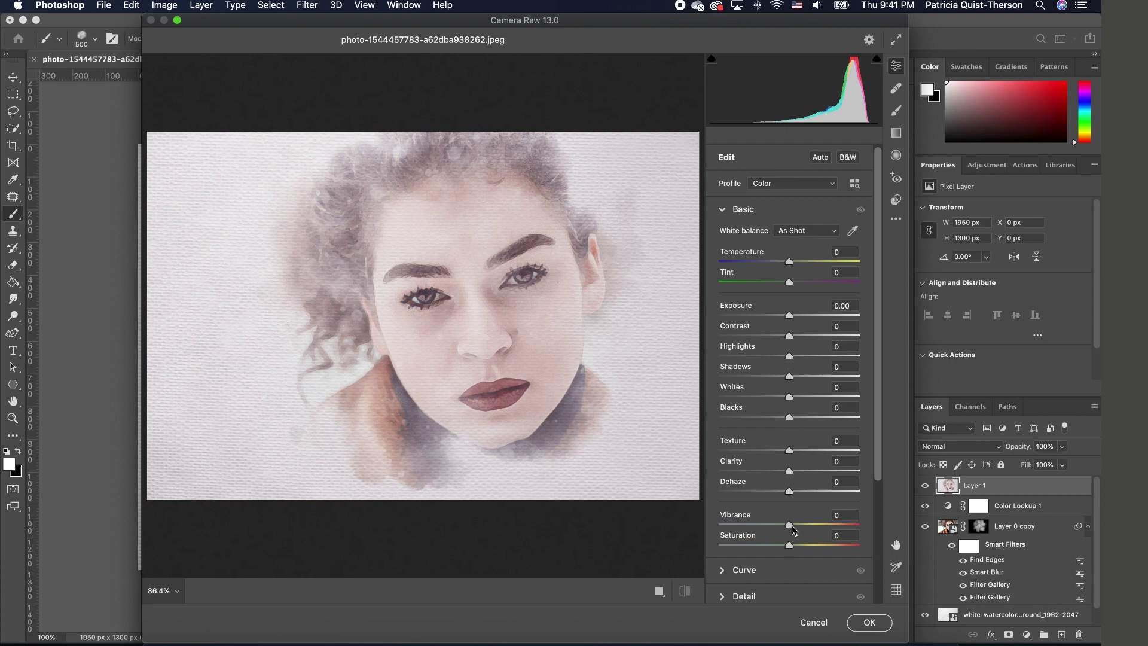
# Apply Camera Raw edits: Vibrance +25, Saturation +44, Exposure -0.45, Contrast +34, Temperature -2.
pyautogui.moveTo(789, 525); pyautogui.dragTo(822, 550)
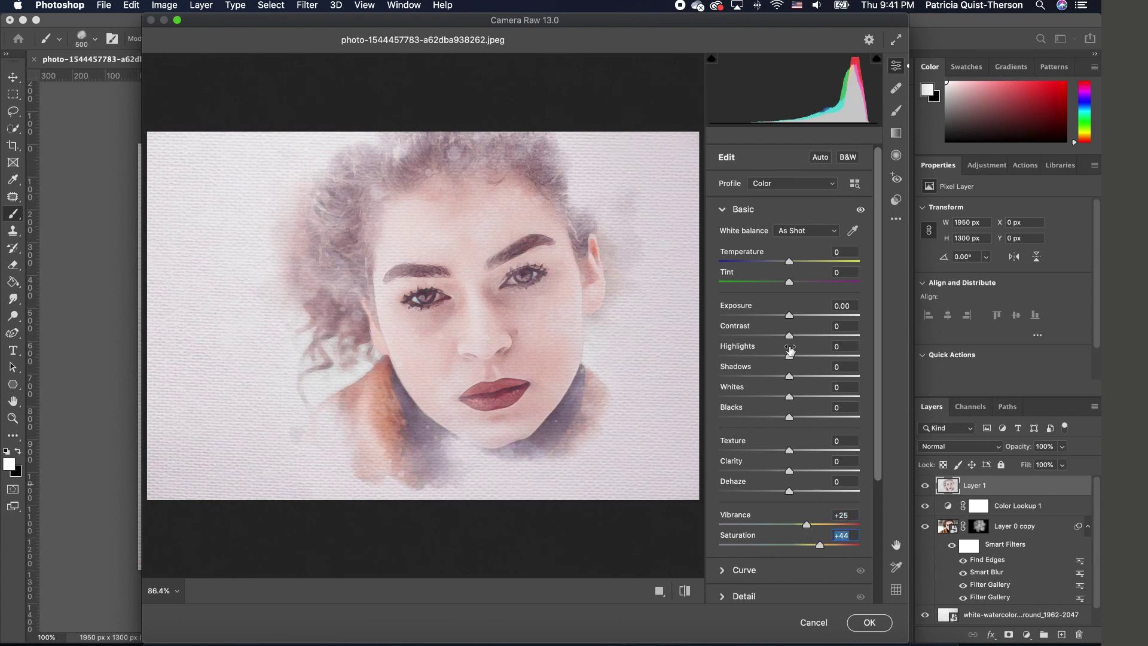
pyautogui.moveTo(789, 336)
pyautogui.mouseDown()
pyautogui.moveTo(815, 337)
pyautogui.moveTo(783, 318)
pyautogui.mouseUp()
pyautogui.click(783, 319)
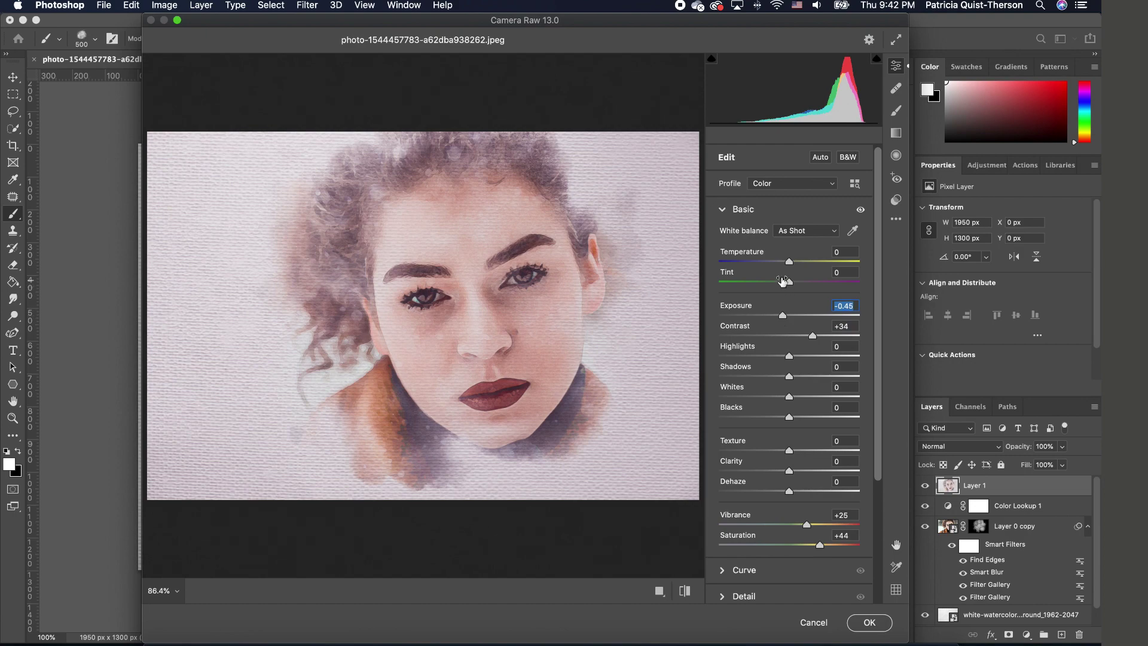
pyautogui.moveTo(789, 261); pyautogui.dragTo(787, 263)
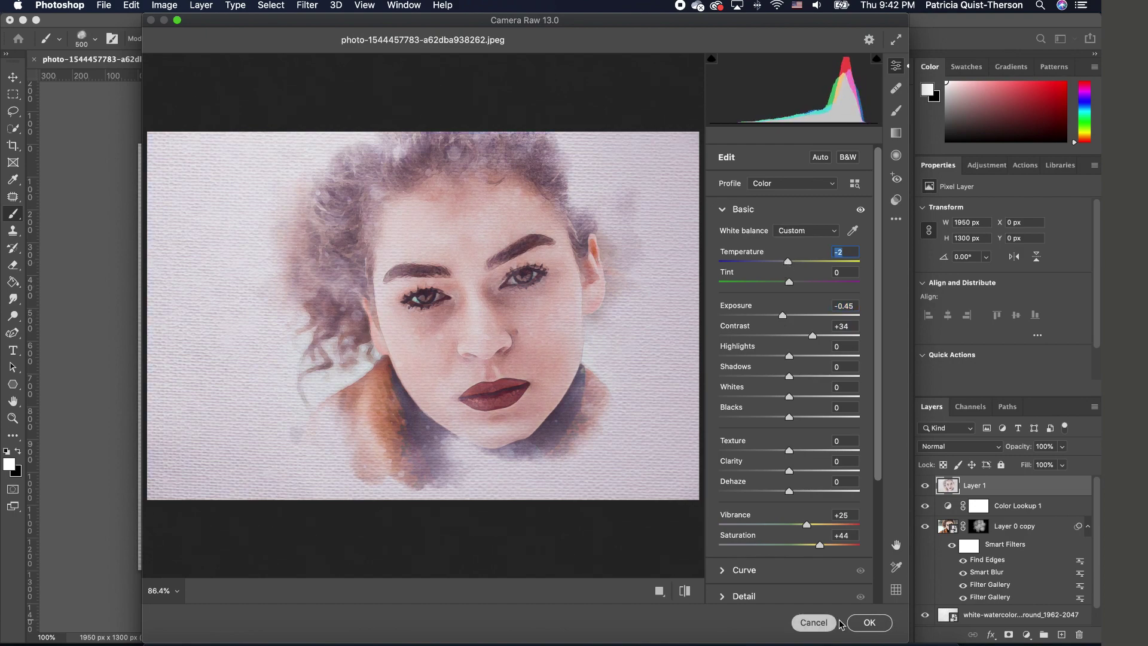
pyautogui.click(869, 622)
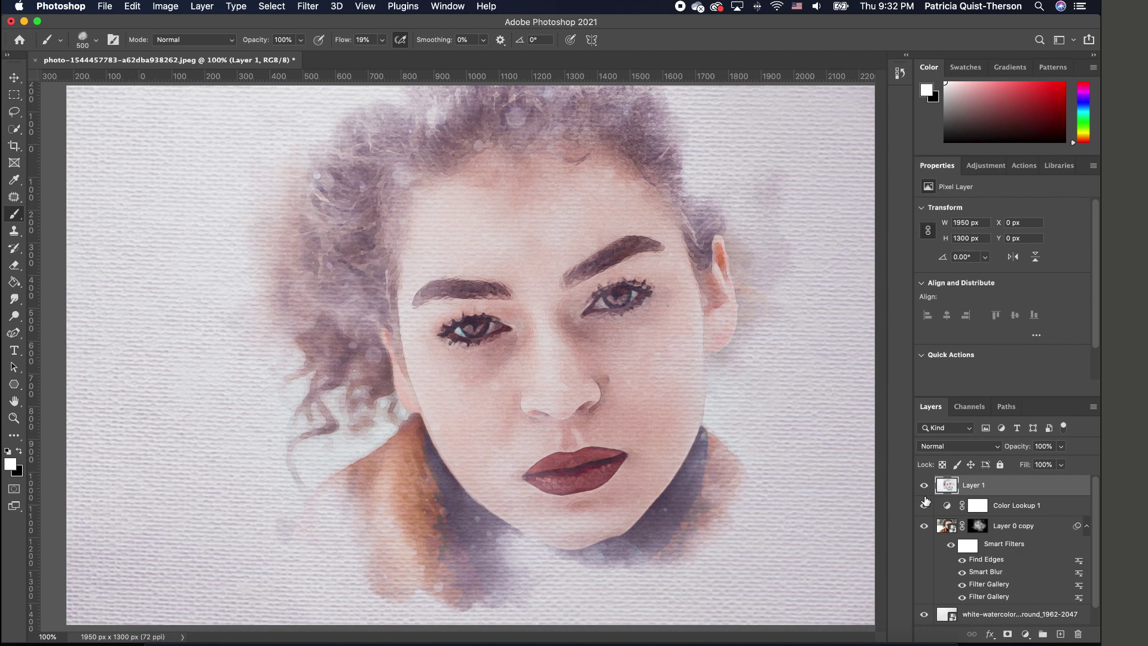
# Show the Color Lookup layer again, then open the Layer 0 copy smart object and the tulip photo.
pyautogui.click(924, 505)
pyautogui.doubleClick(955, 525)
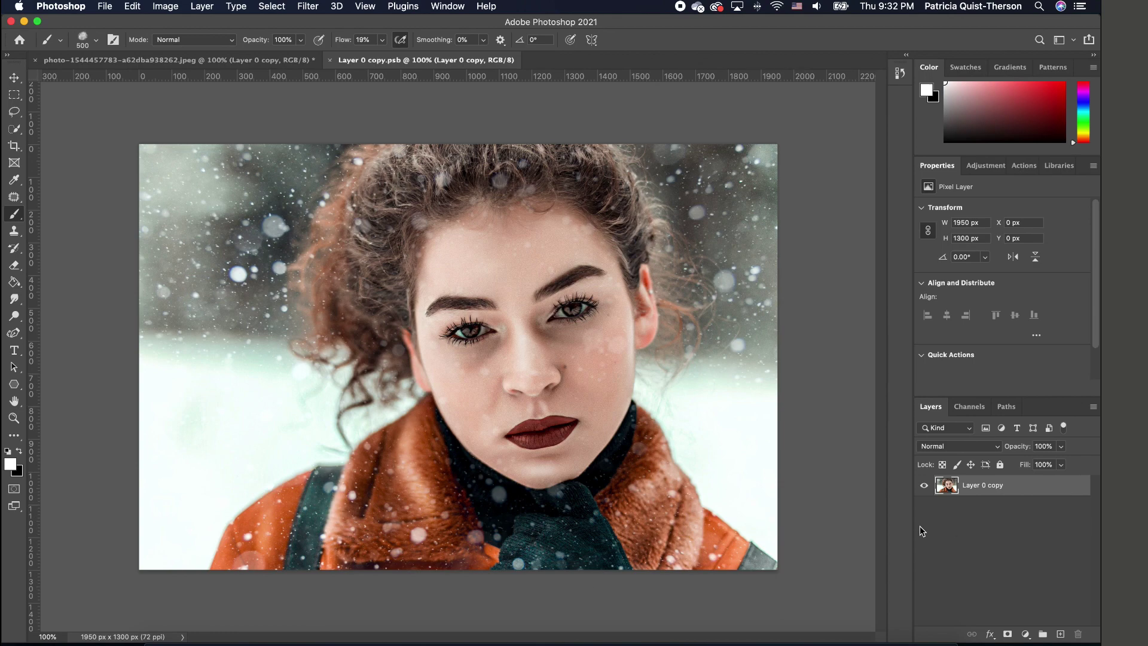
pyautogui.moveTo(592, 622); pyautogui.dragTo(612, 70)
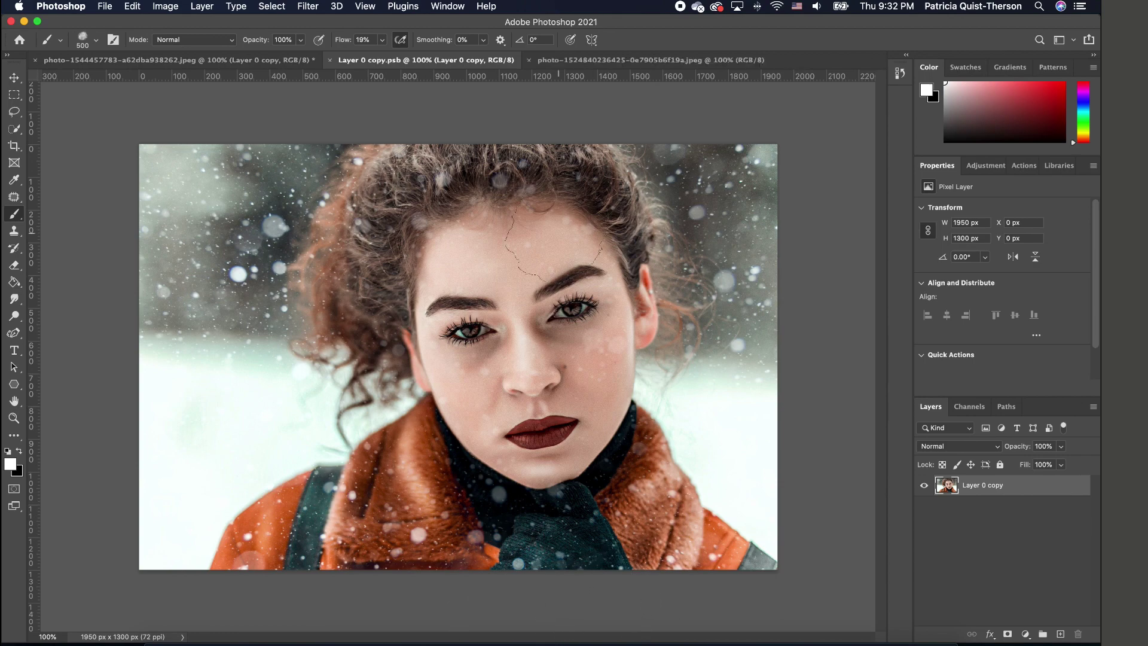
pyautogui.click(628, 61)
# Place the tulip photo into the smart object, scale it to fill the canvas, and save.
pyautogui.click(13, 79)
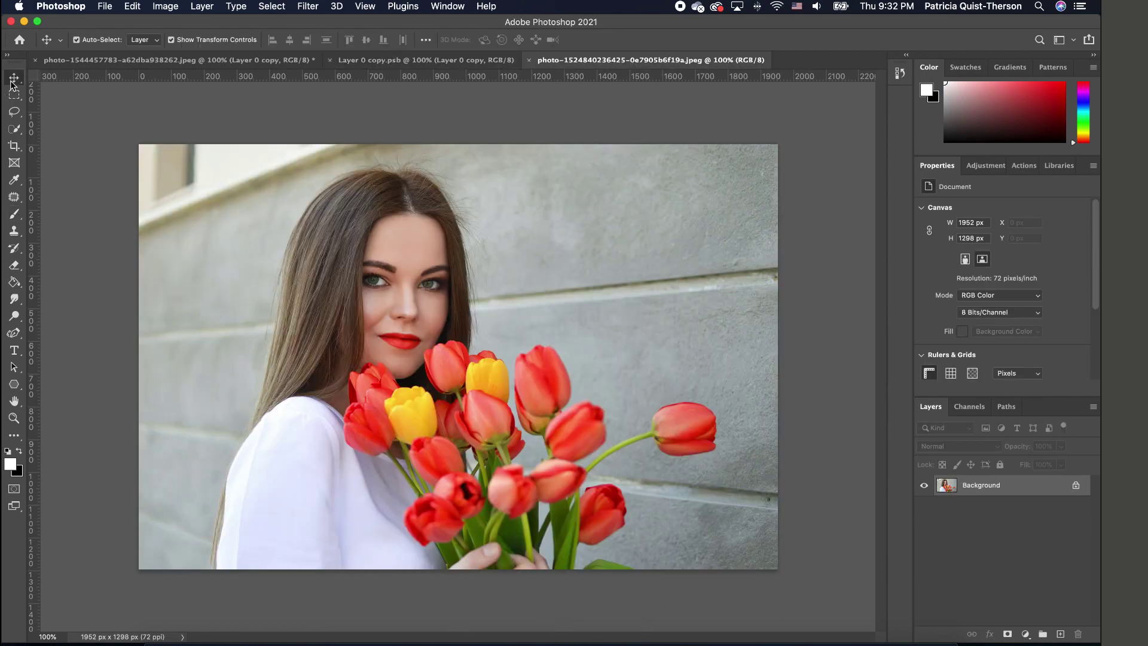
pyautogui.moveTo(428, 61); pyautogui.dragTo(430, 335)
pyautogui.moveTo(801, 578); pyautogui.dragTo(807, 582)
pyautogui.press('Return')
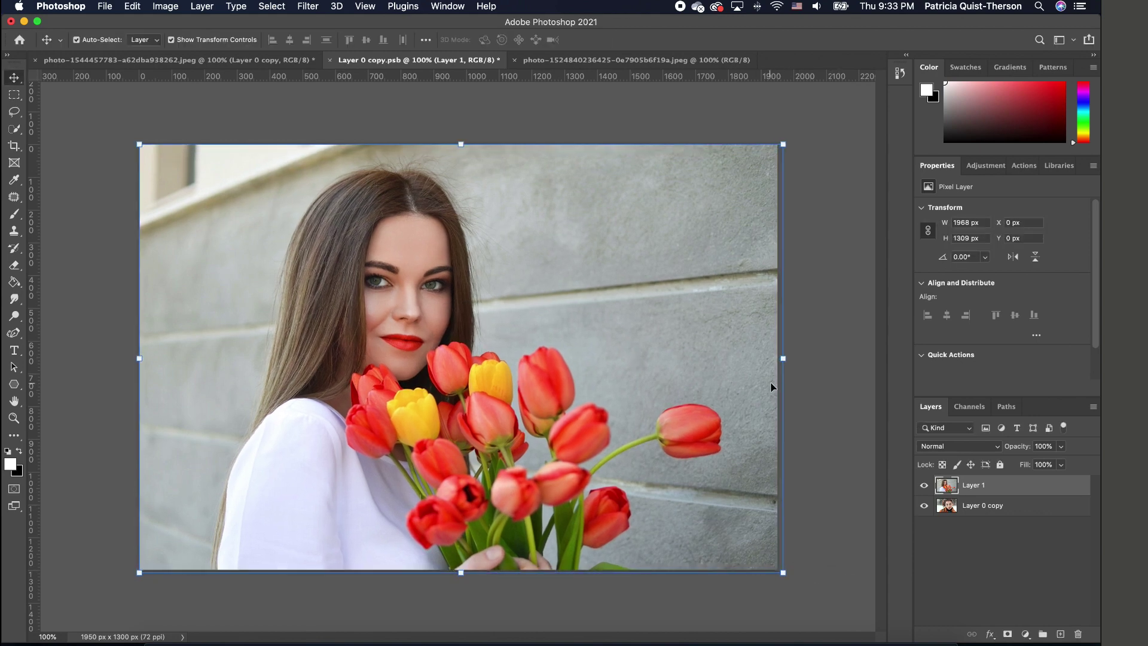
pyautogui.click(329, 60)
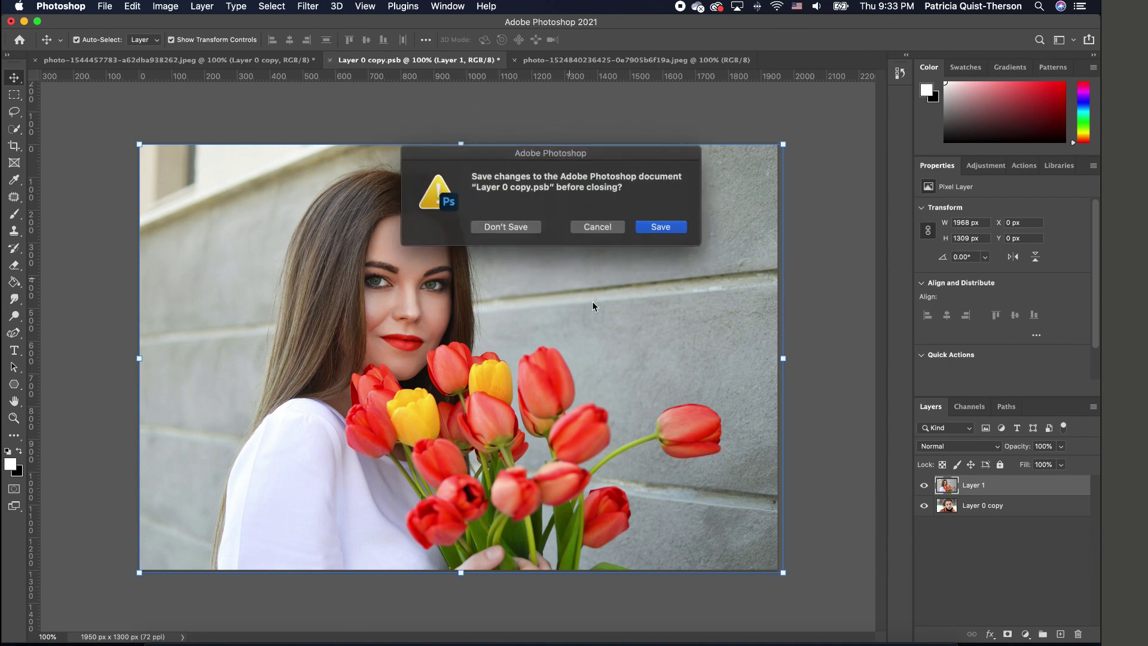
pyautogui.click(675, 227)
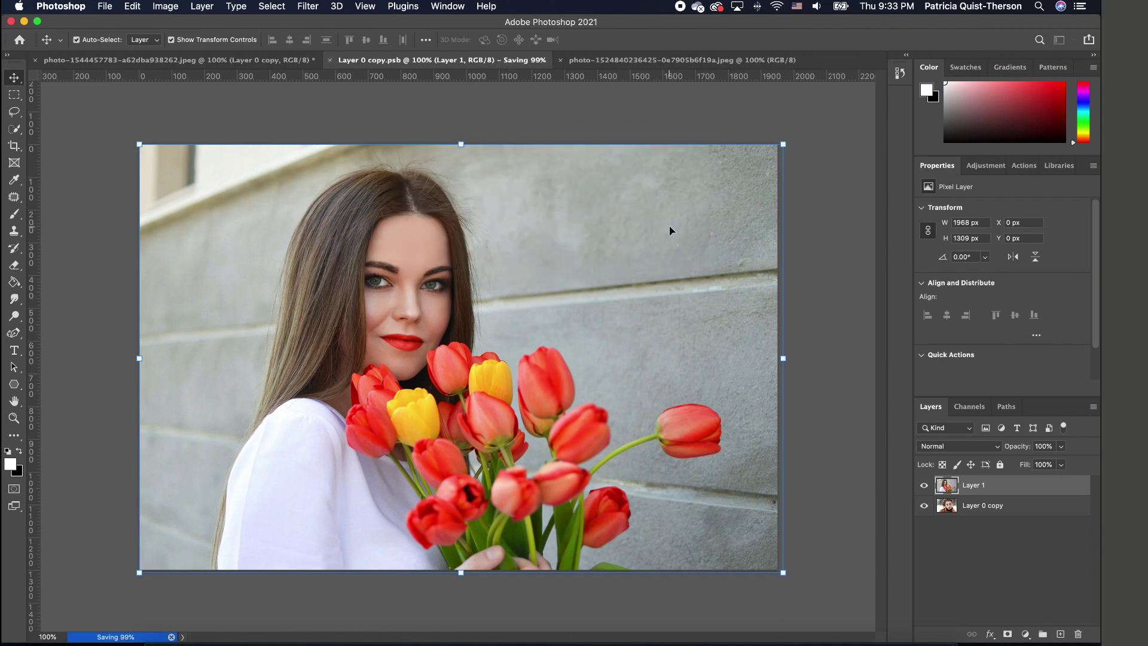